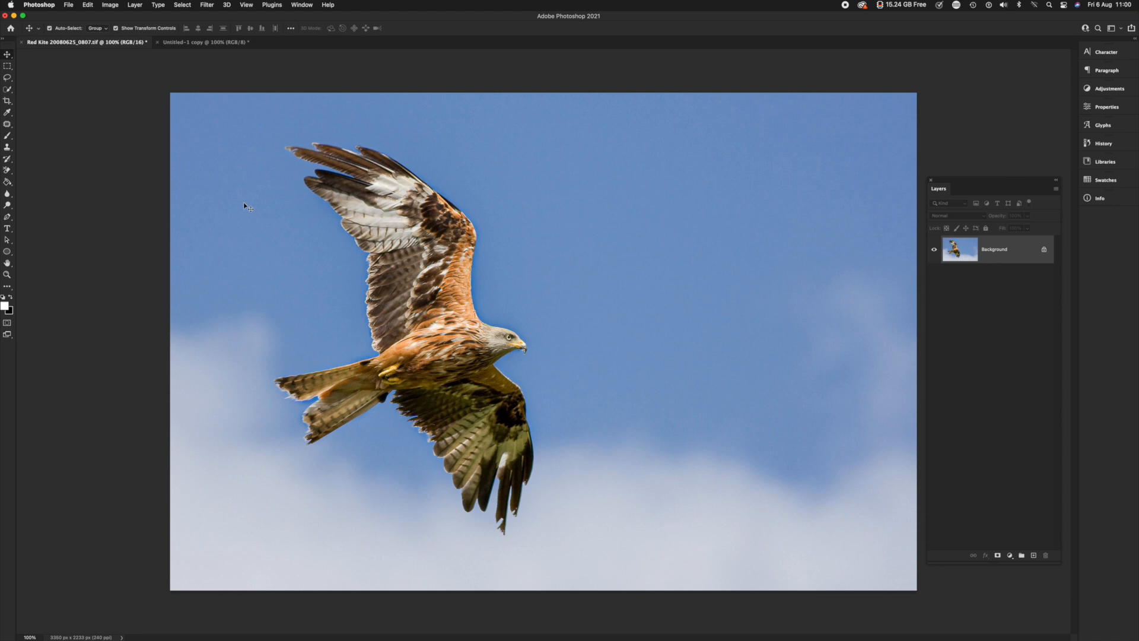
Add the white paragraph text "RED KITE" in the sky beside the bird and shift it slightly towards the image edge
click(7, 228)
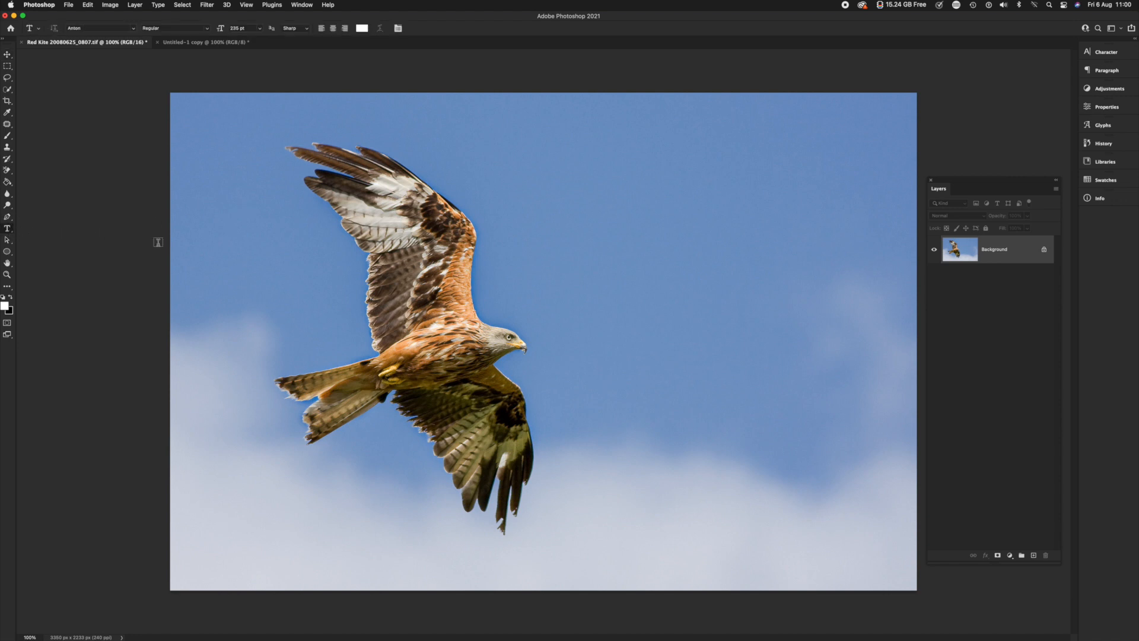
drag(562, 149, 861, 518)
text(RED)
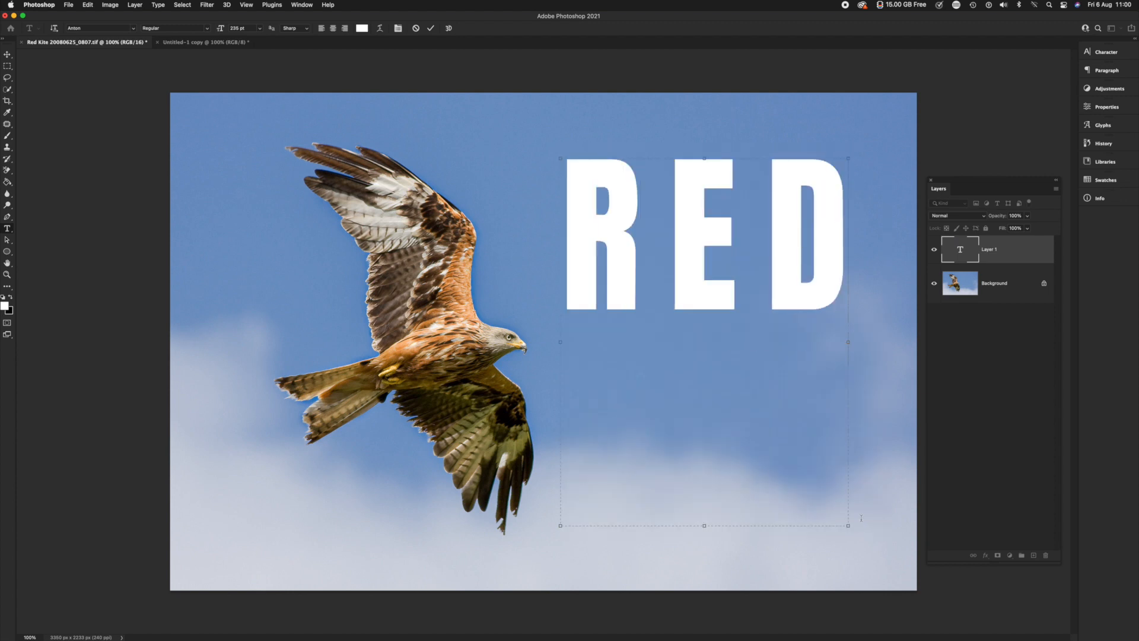
text( KIT)
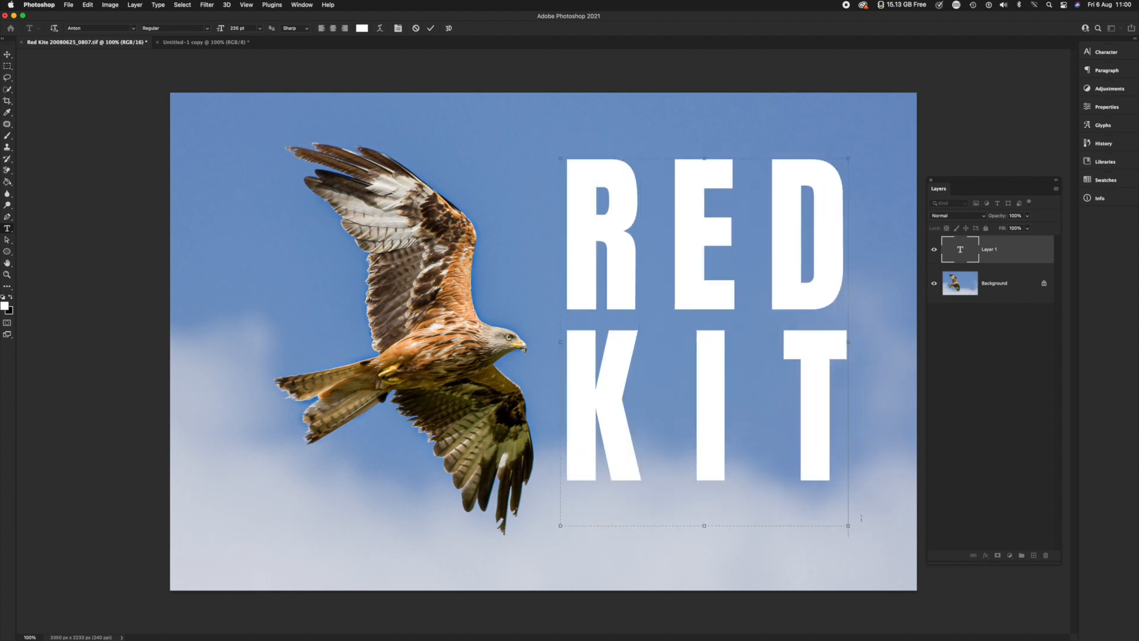
text(E)
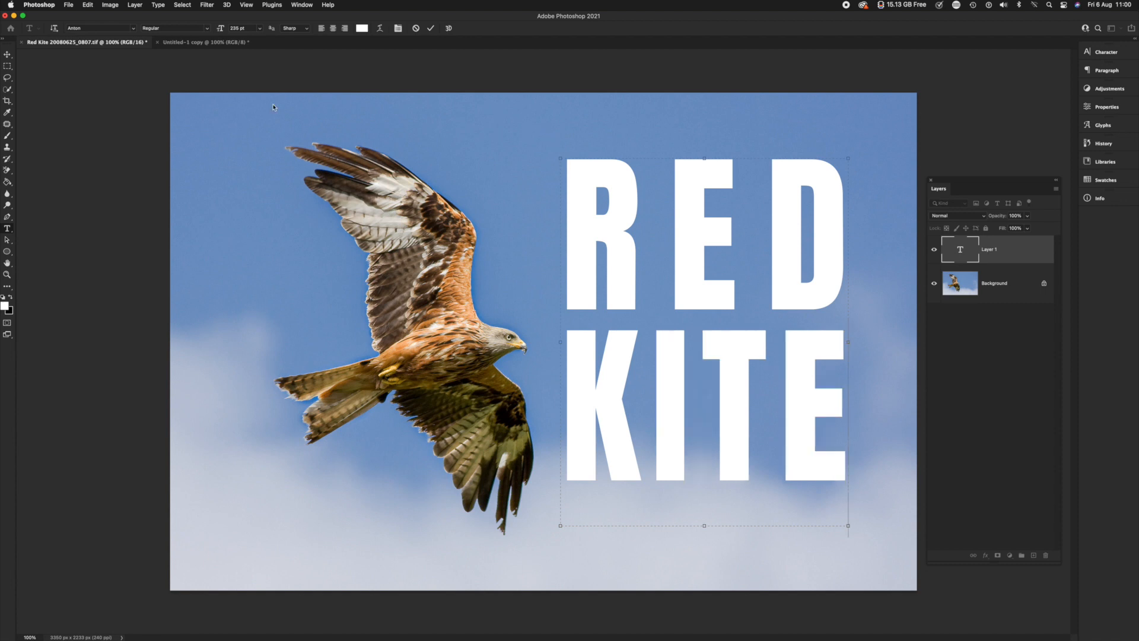
click(7, 54)
drag(660, 272, 695, 278)
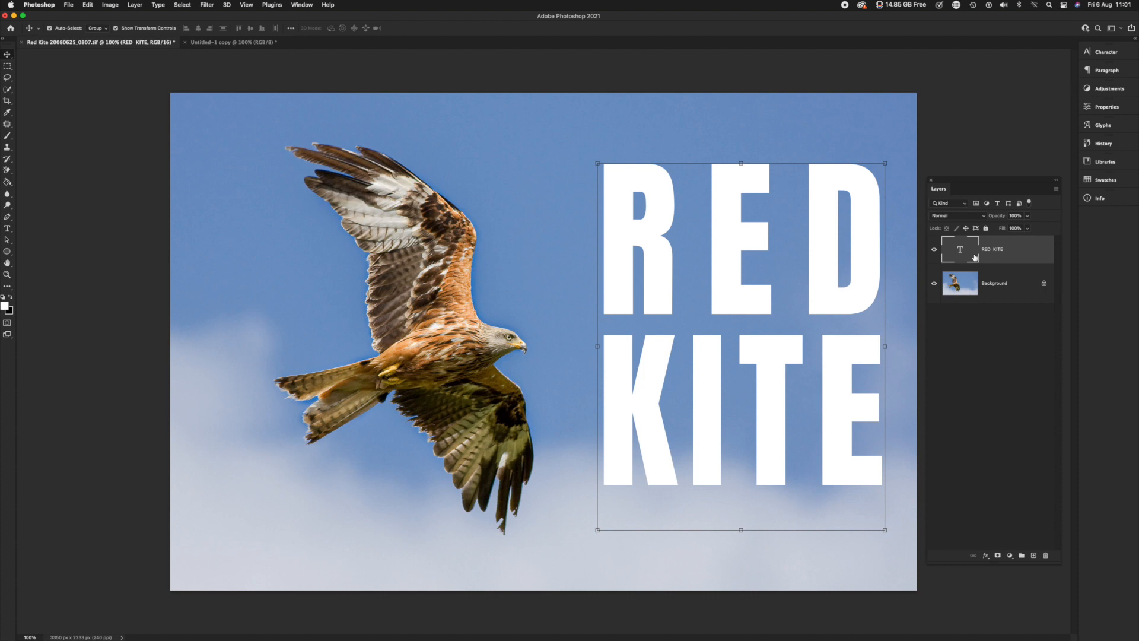
Add a Stroke layer style to the RED KITE text and increase the stroke size to 38 px
click(986, 556)
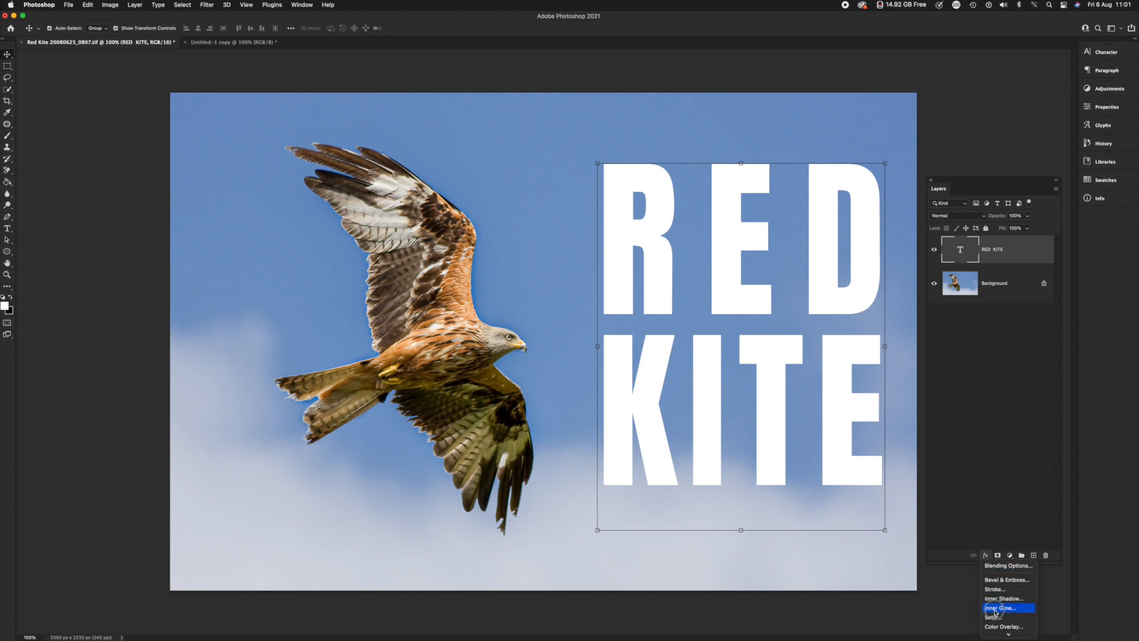
mouse_move(1001, 635)
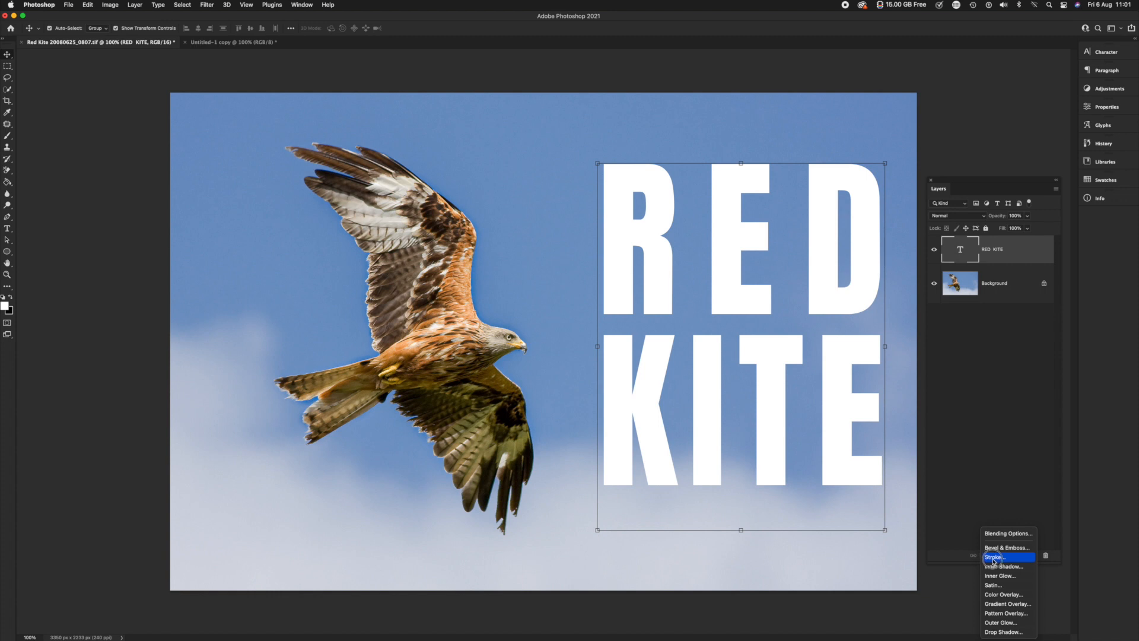
click(991, 559)
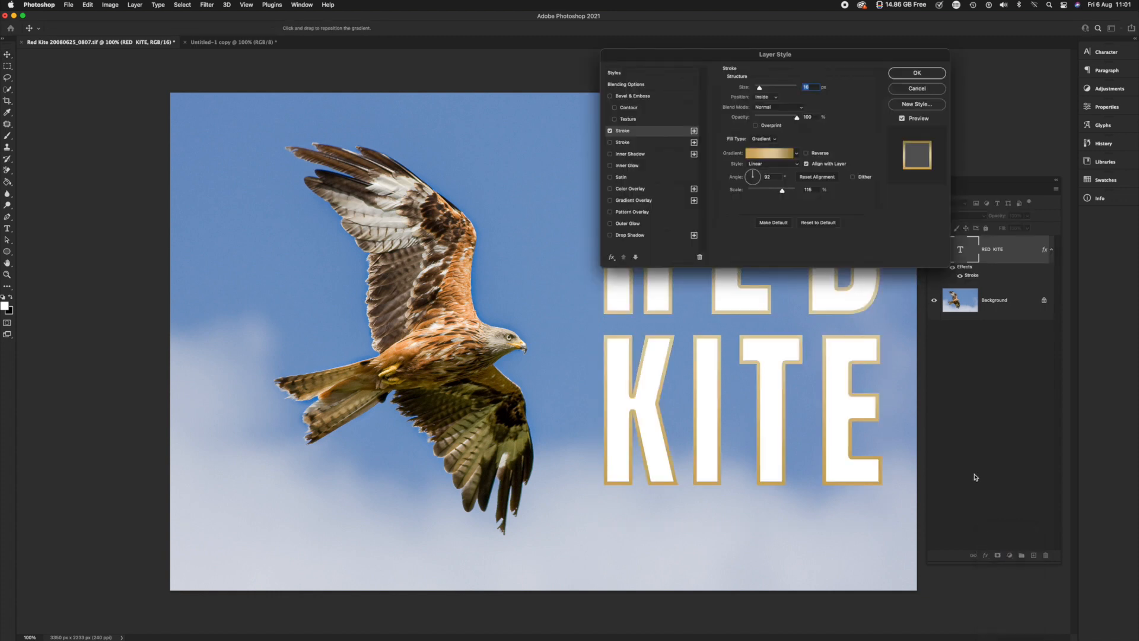
drag(827, 55, 424, 59)
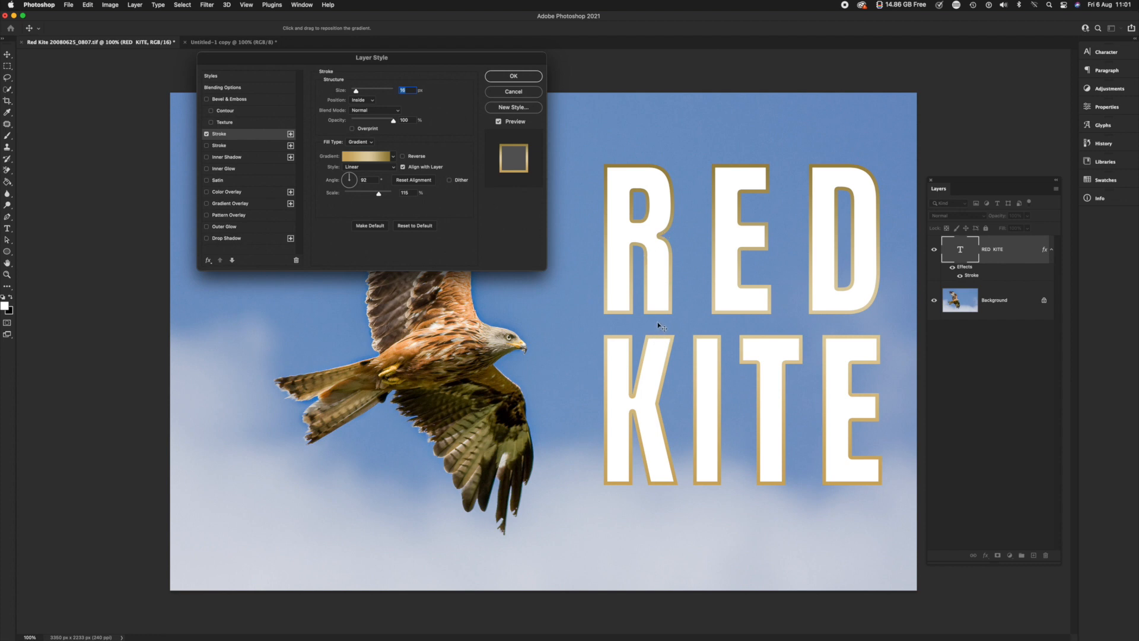
mouse_move(356, 91)
mouse_down()
mouse_move(343, 93)
mouse_move(394, 91)
mouse_move(356, 91)
mouse_up()
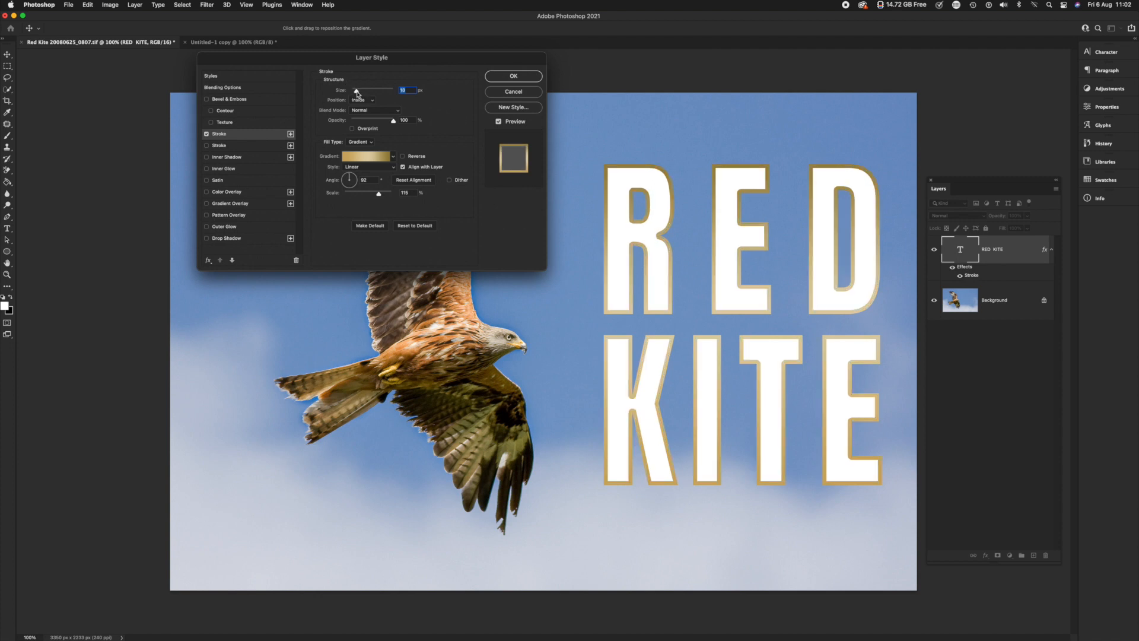
drag(356, 90, 360, 92)
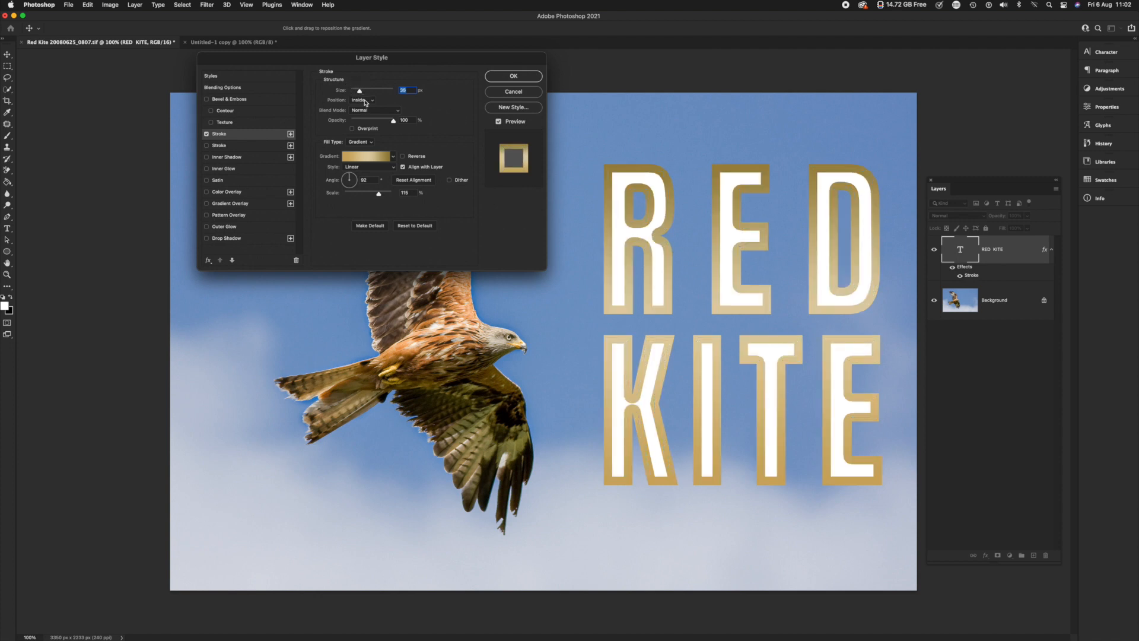
Change the stroke's fill type to Color and reduce its size to 3 px
click(393, 157)
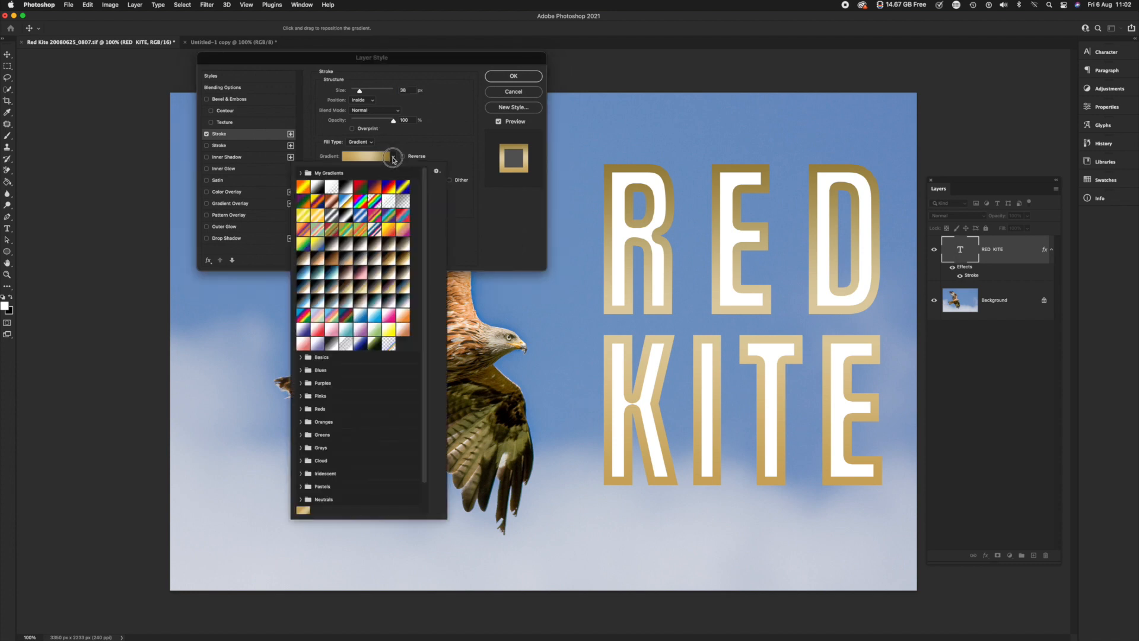
click(412, 142)
click(360, 142)
click(358, 134)
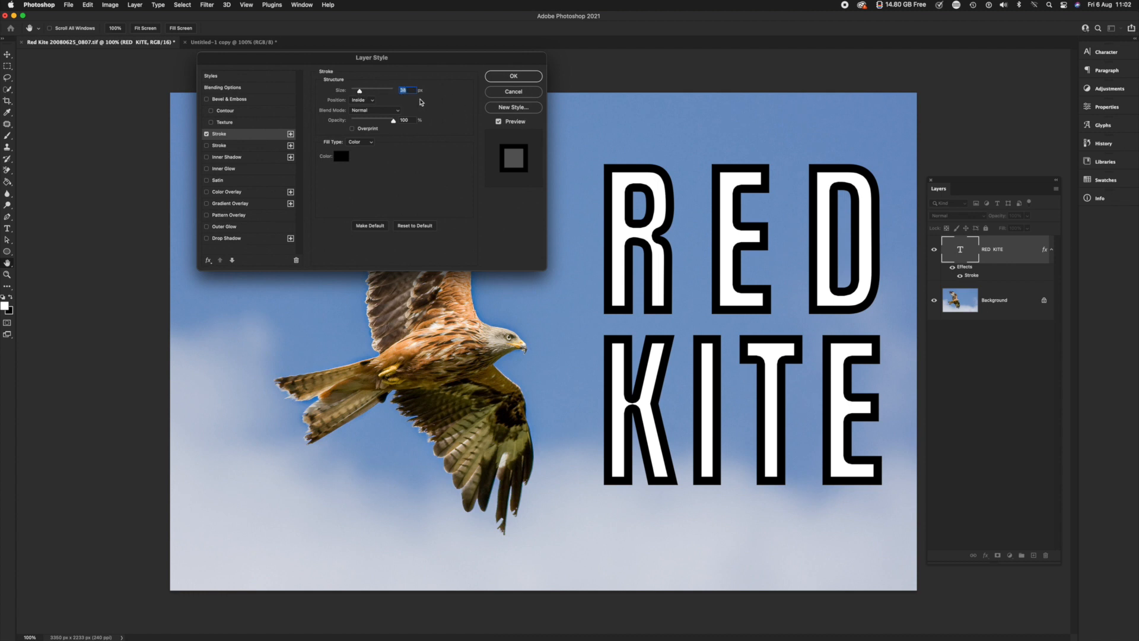
click(412, 90)
drag(412, 91, 386, 89)
text(1)
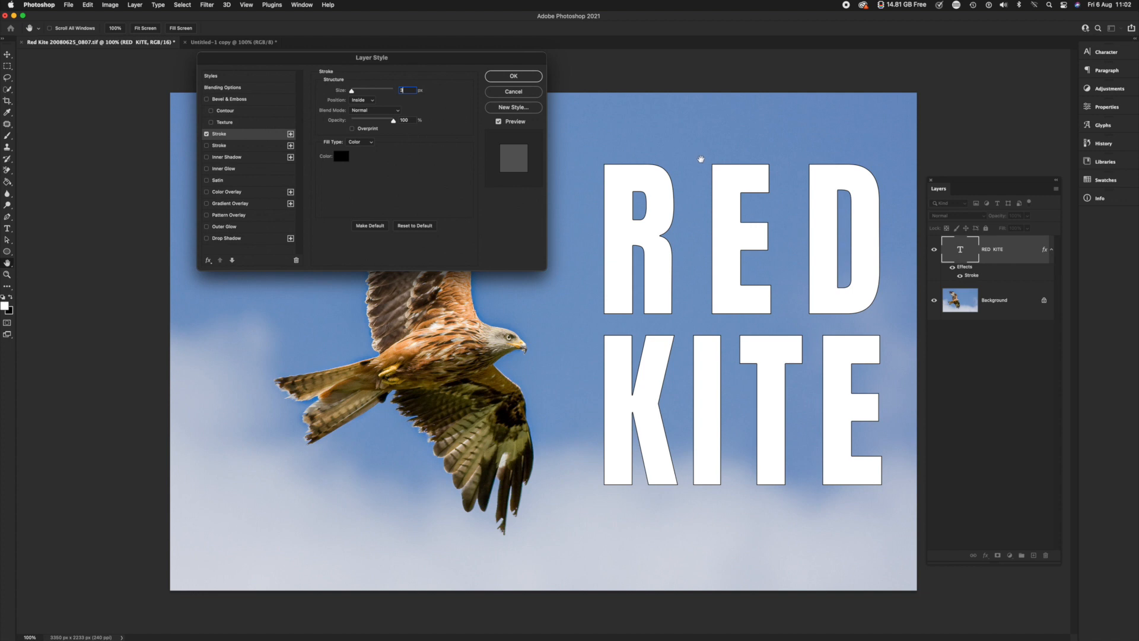
Set the stroke color to a bright red with R 244, G 10 and B 10
drag(426, 61, 488, 20)
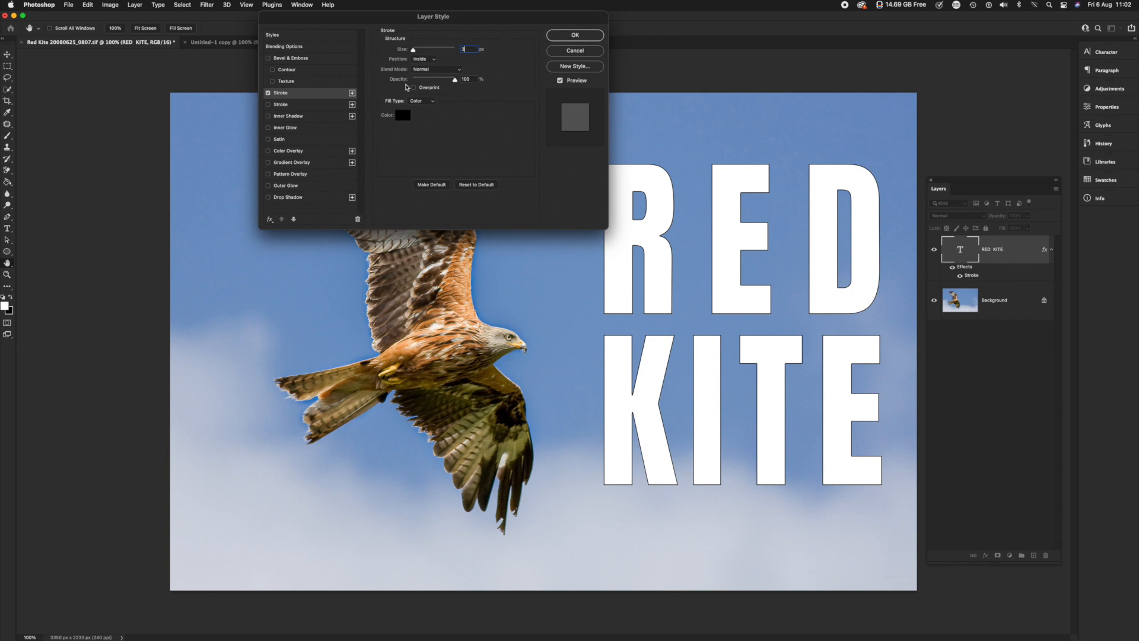
click(402, 116)
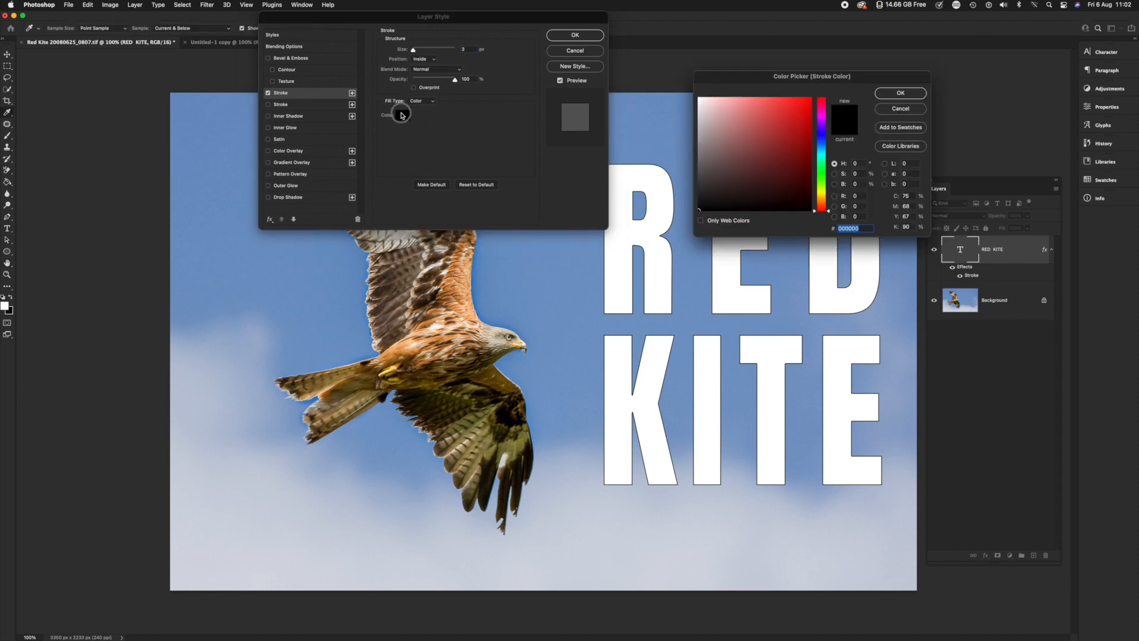
click(811, 99)
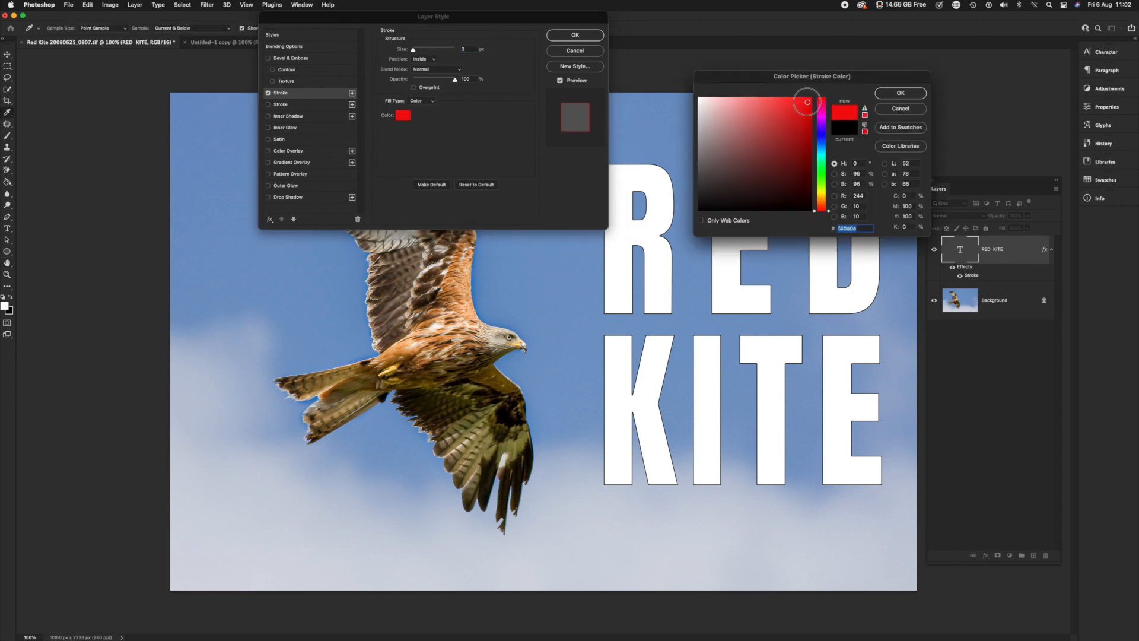
click(900, 93)
drag(525, 19, 462, 62)
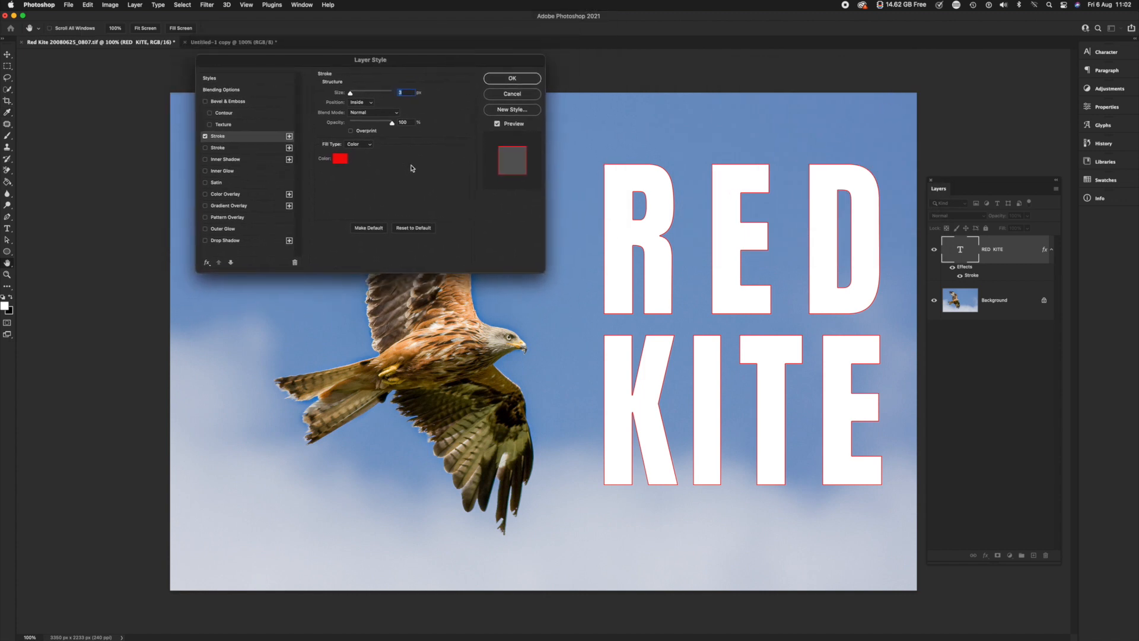
Enlarge the red stroke to 33 px and try the Outside and Center positions before returning it to Inside
drag(350, 94, 358, 97)
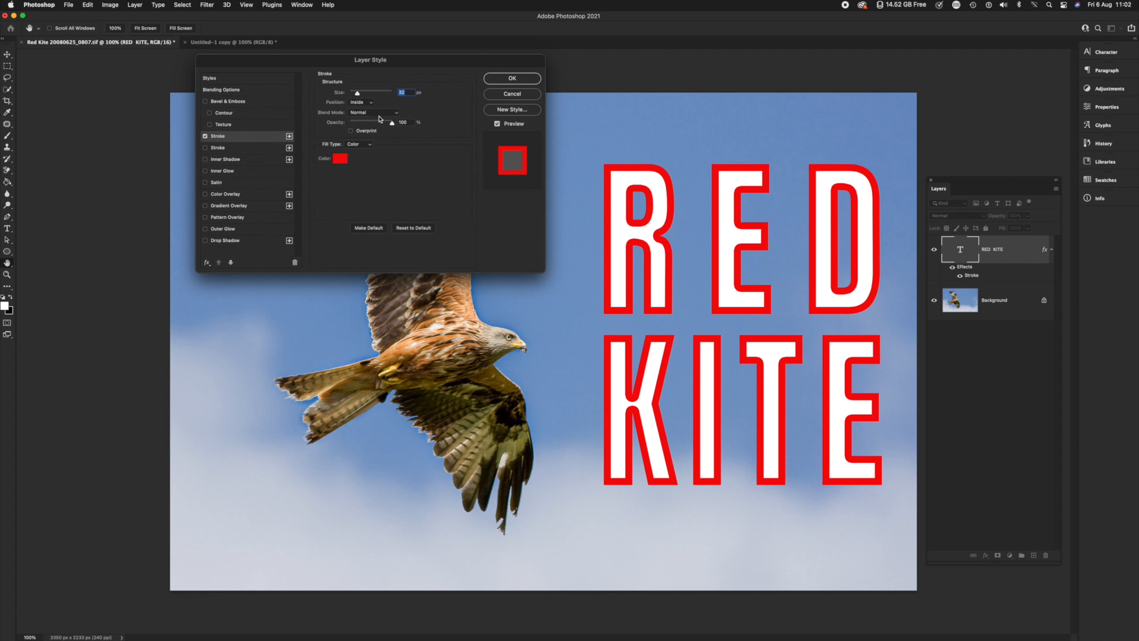
click(363, 103)
click(360, 95)
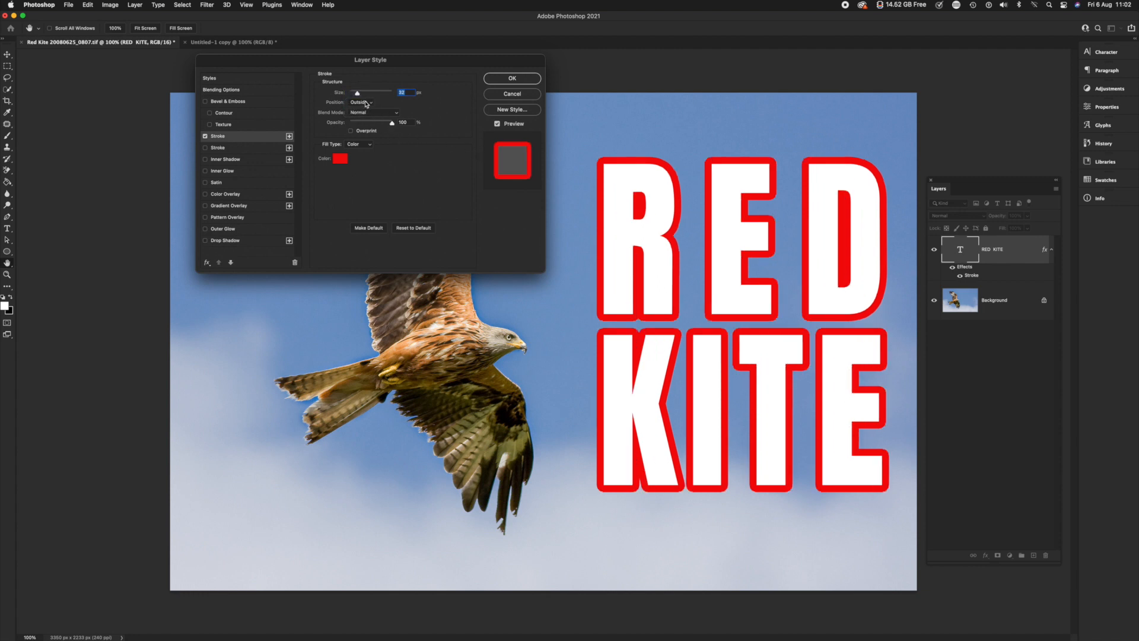
click(365, 103)
click(363, 120)
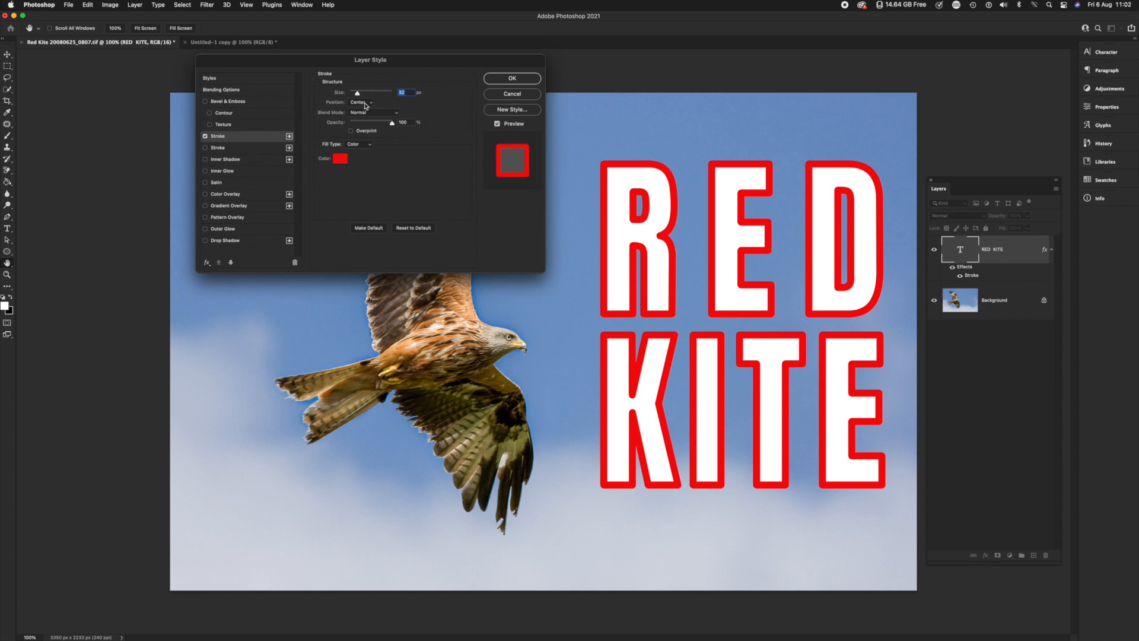
click(372, 104)
click(363, 94)
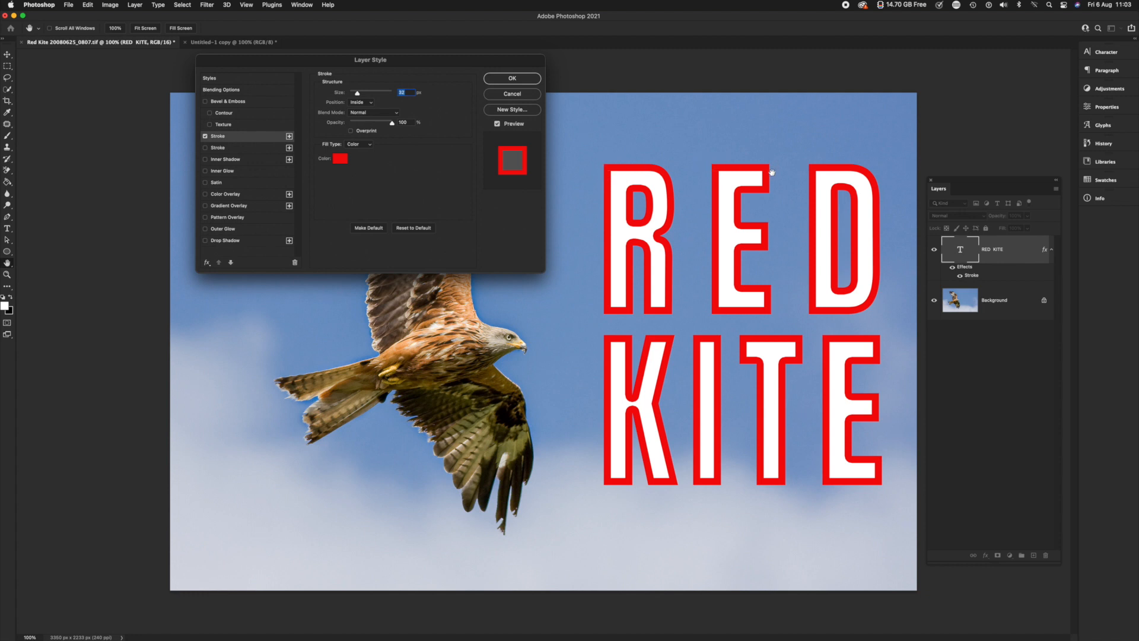
Compare the stroke's Outside and Center positions once more on the lettering, ending on Inside
click(370, 103)
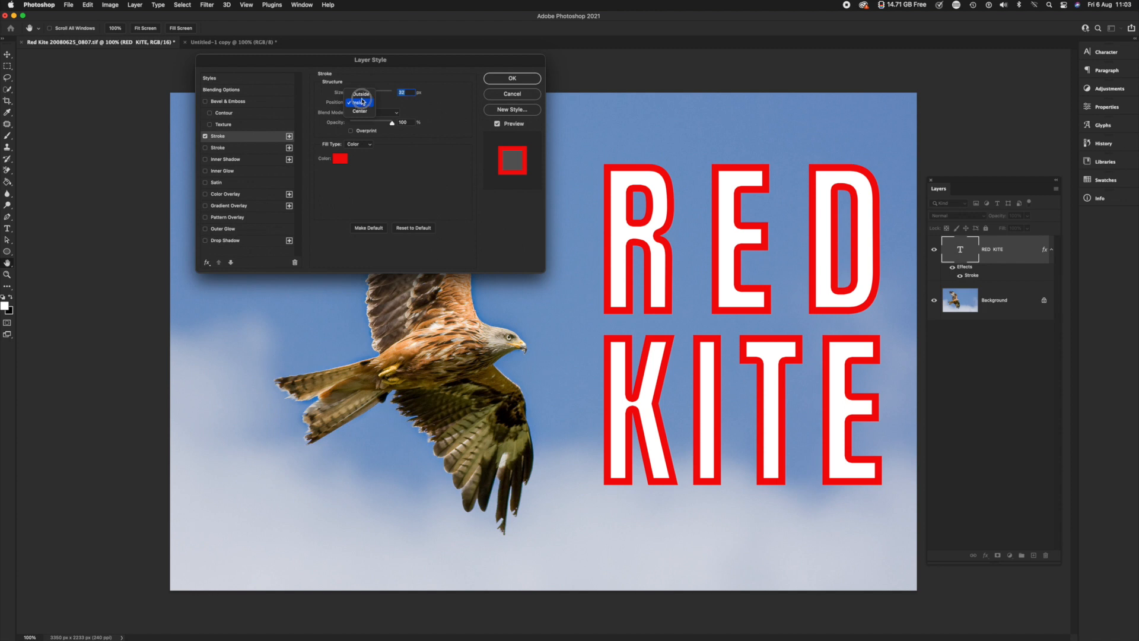
key(Return)
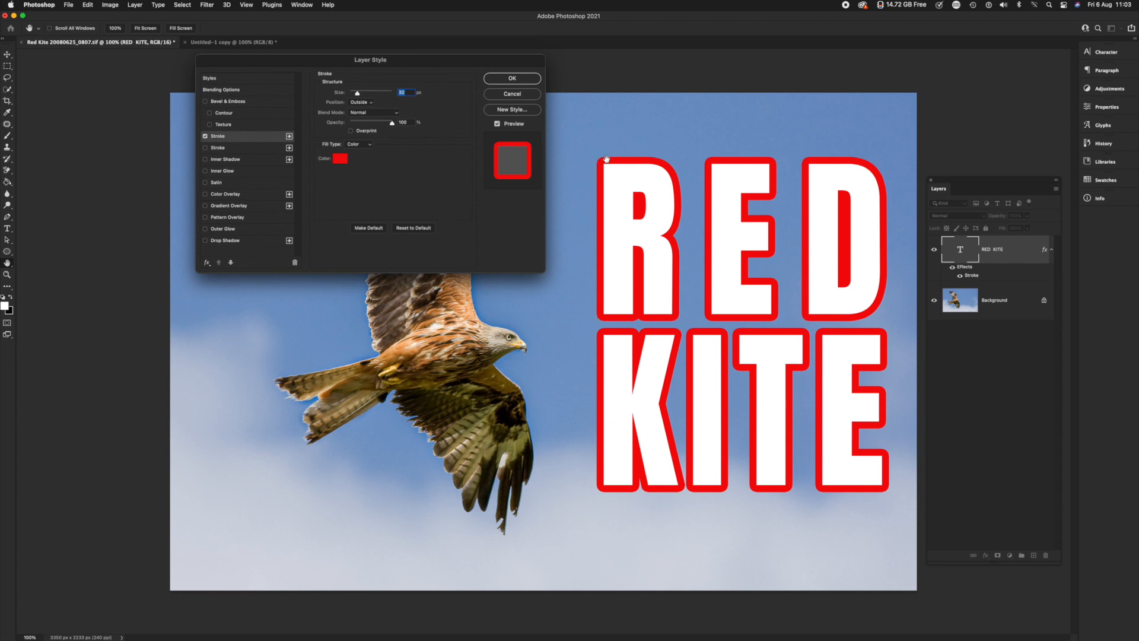
click(365, 102)
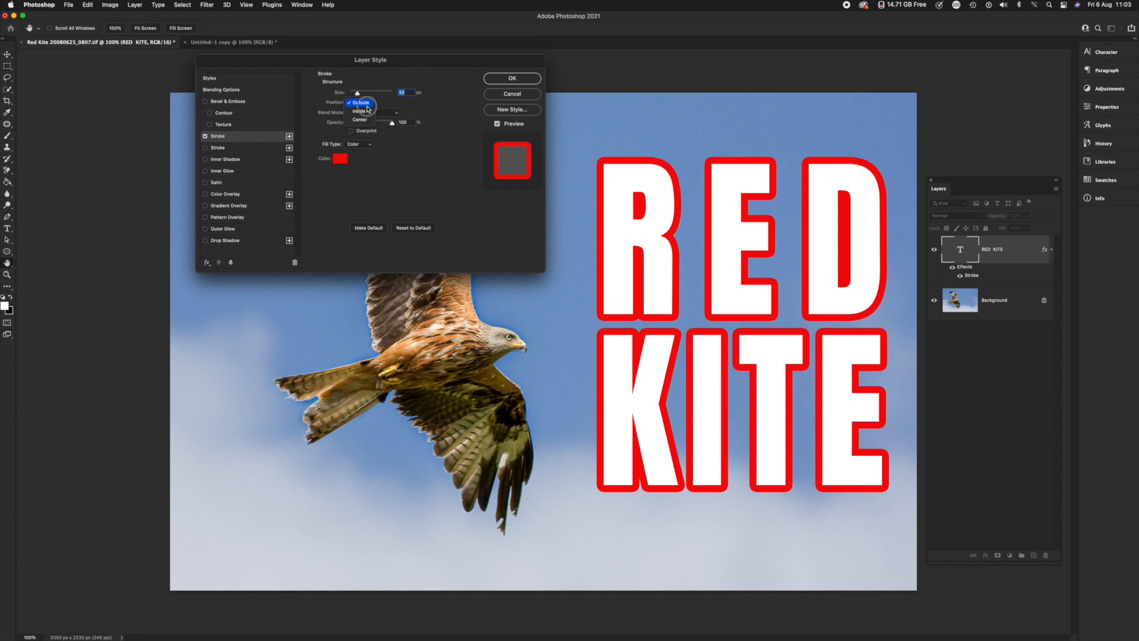
click(361, 120)
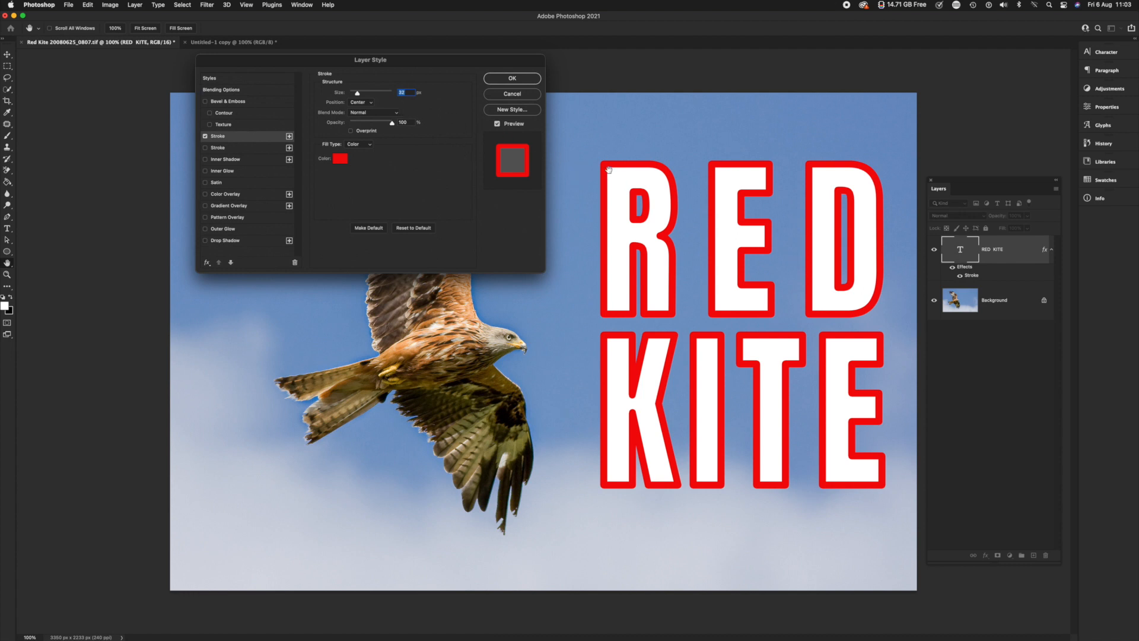
click(361, 103)
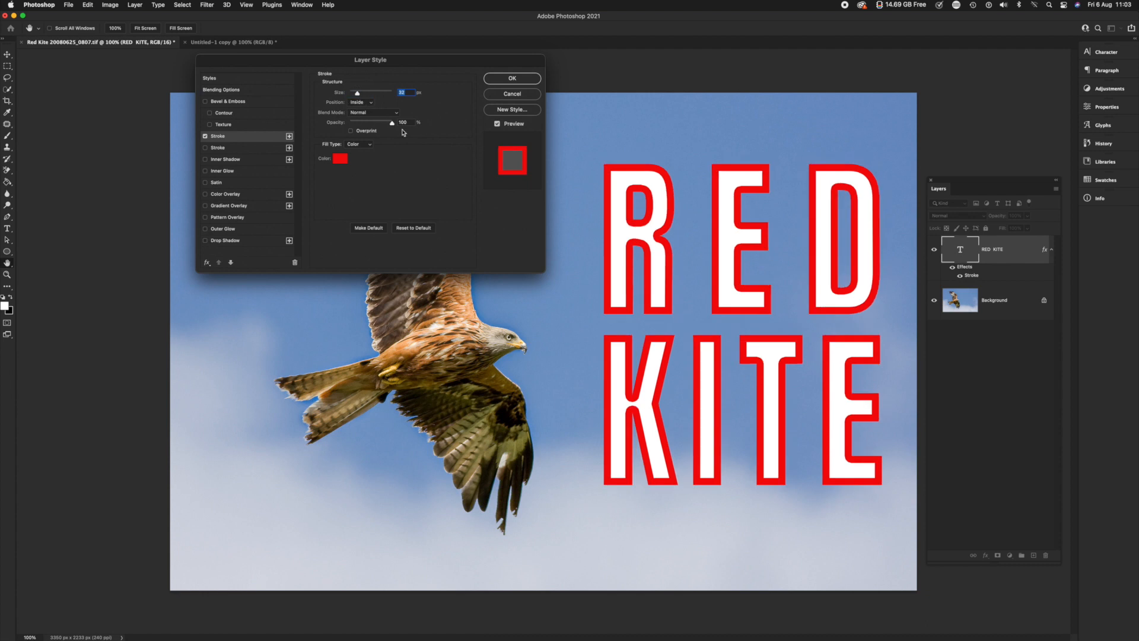
Configure the stroke with a size of 43 px, the Outside position and a Gradient fill type
drag(357, 94, 359, 96)
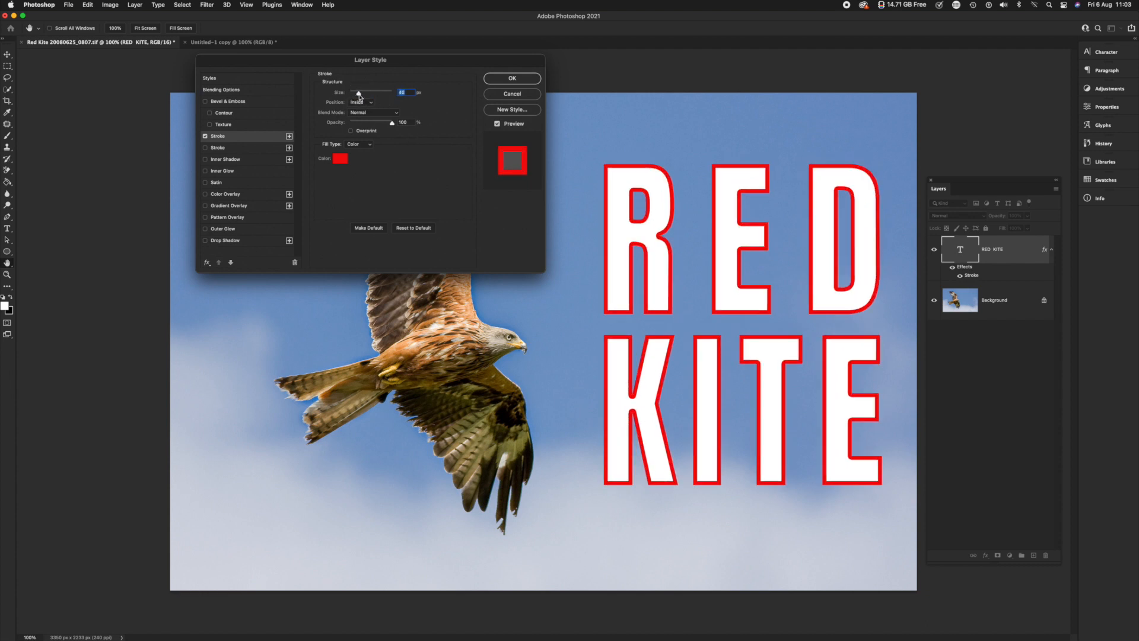
click(359, 102)
click(361, 94)
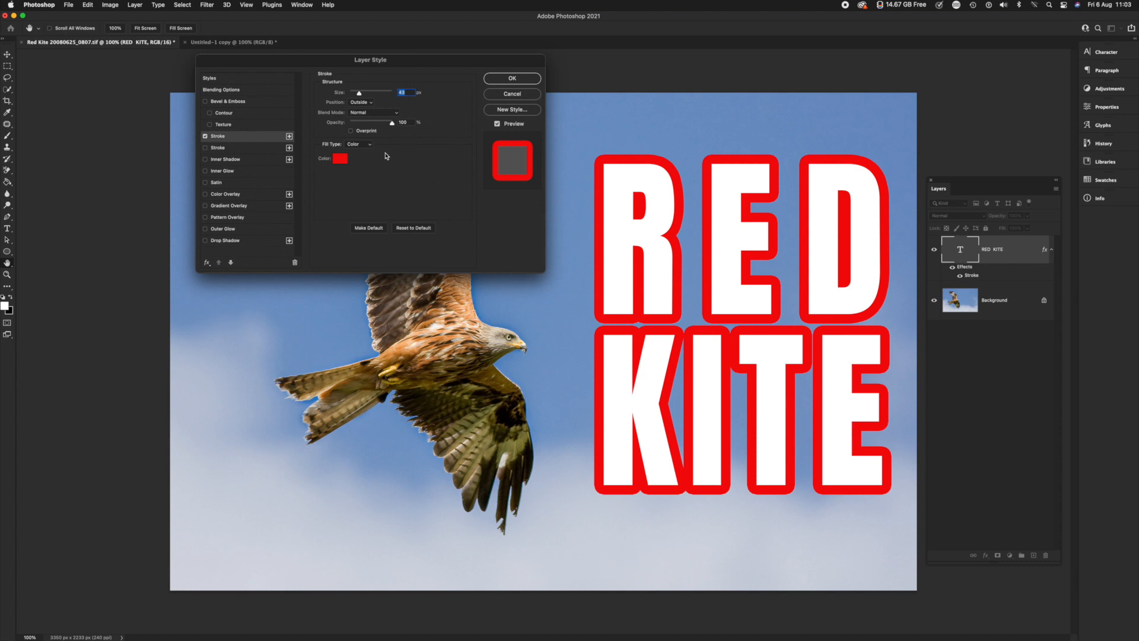
click(368, 145)
click(359, 152)
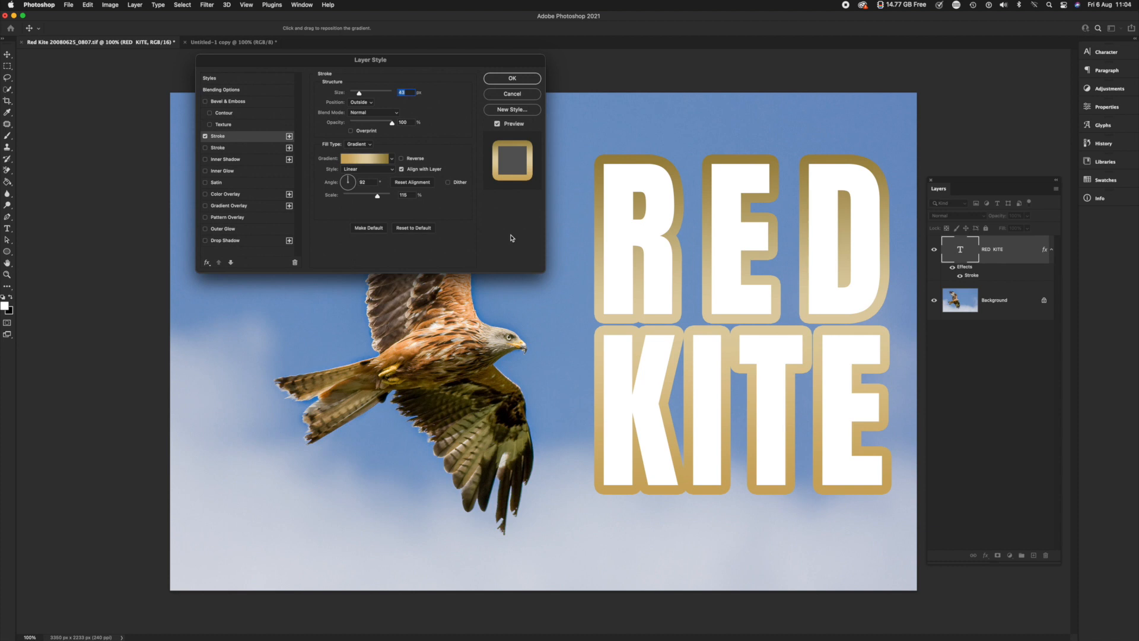
Open the stroke's HSP Gold gradient for editing and examine its three color stops
click(365, 162)
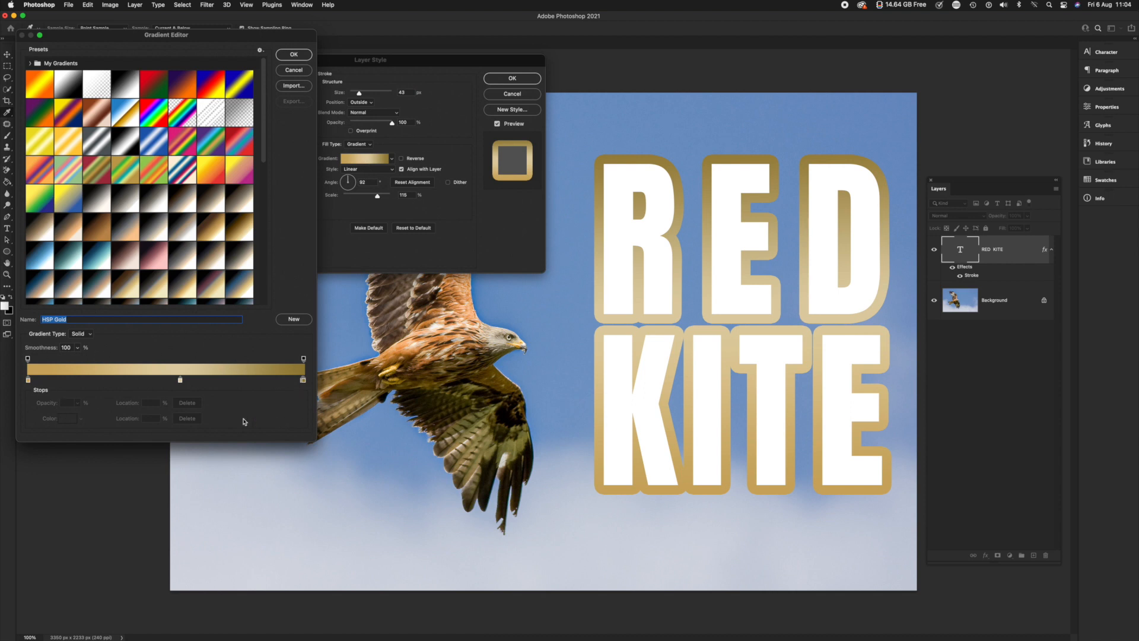
click(28, 381)
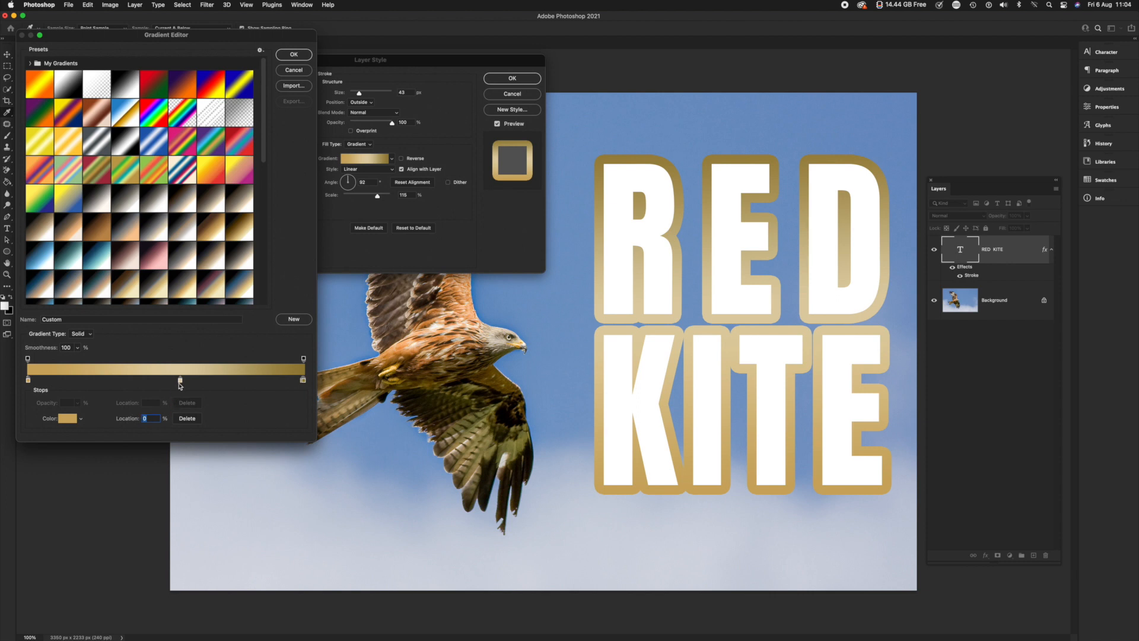
click(180, 382)
click(303, 380)
Open the color of the gradient's last stop and examine its RGB and hex values
click(70, 420)
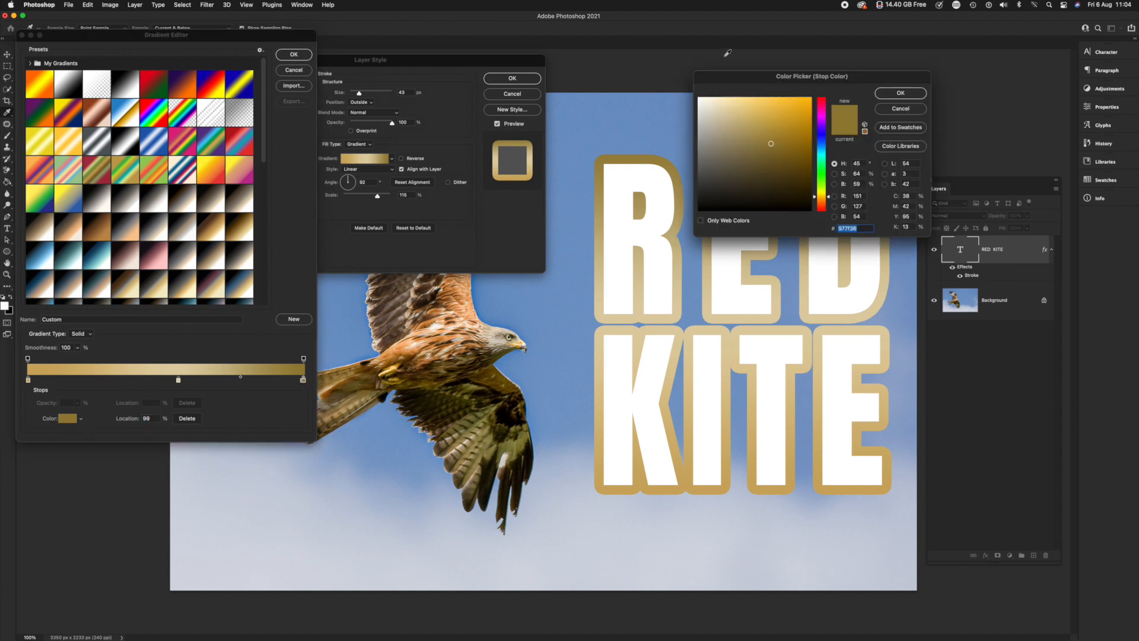
drag(751, 77, 352, 172)
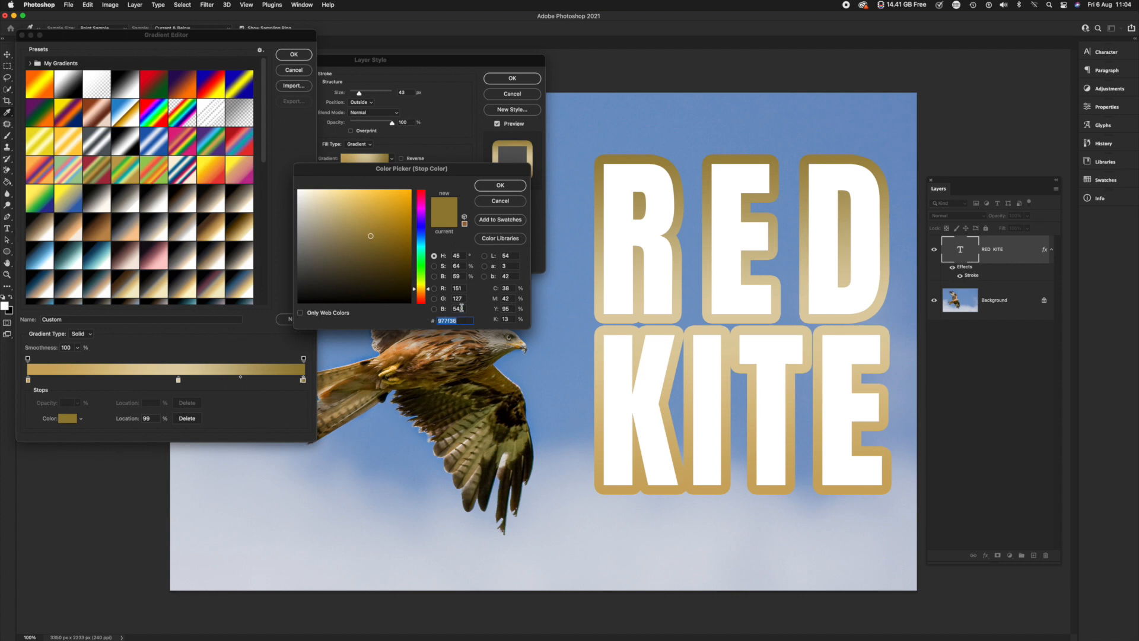
click(456, 290)
click(456, 308)
click(452, 321)
drag(467, 169, 496, 219)
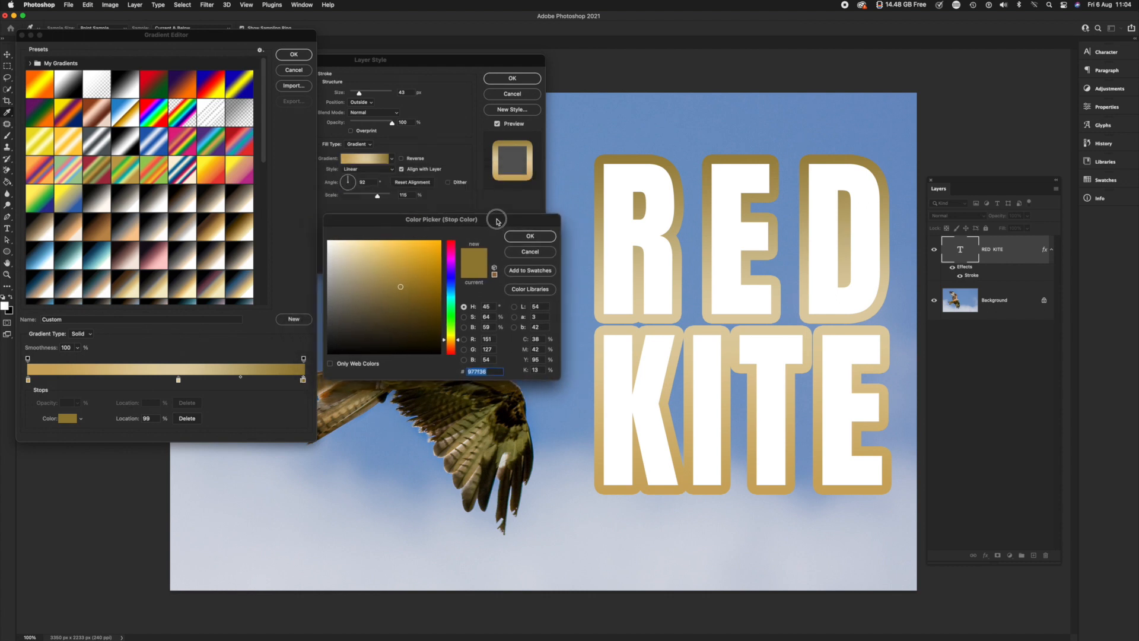
Leave the stop color unchanged and try the Selenium 2 and Sepia-Selenium 2 gradient presets on the stroke
click(533, 254)
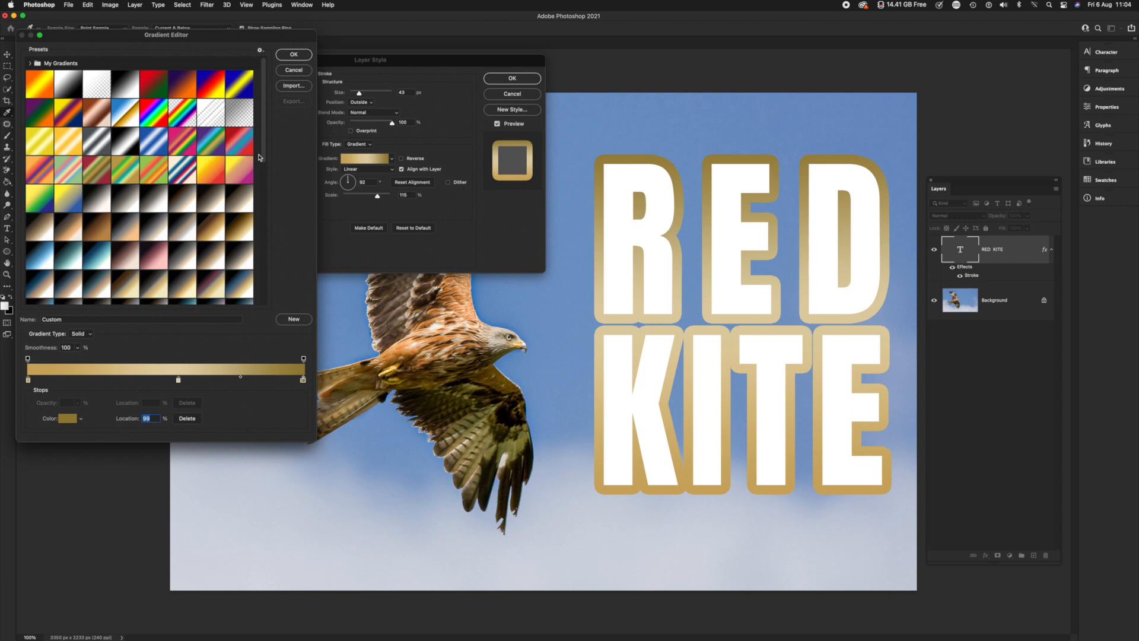
click(155, 204)
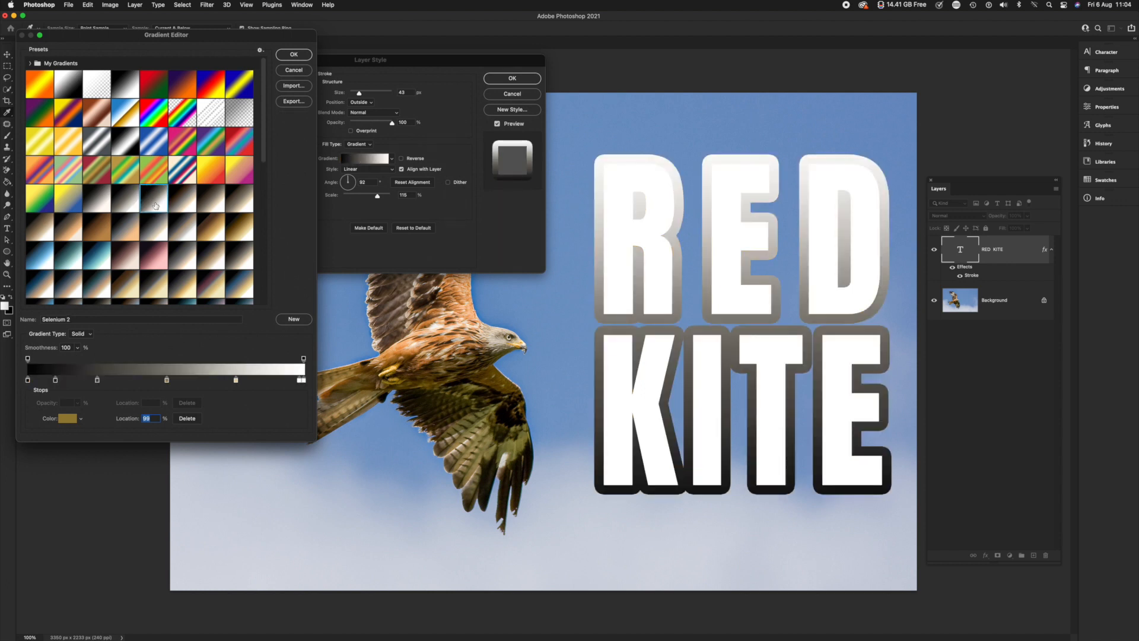
click(214, 244)
Try the Green_27, Green_10 and Green_31 presets from the Greens group on the stroke
click(264, 157)
drag(265, 157, 275, 307)
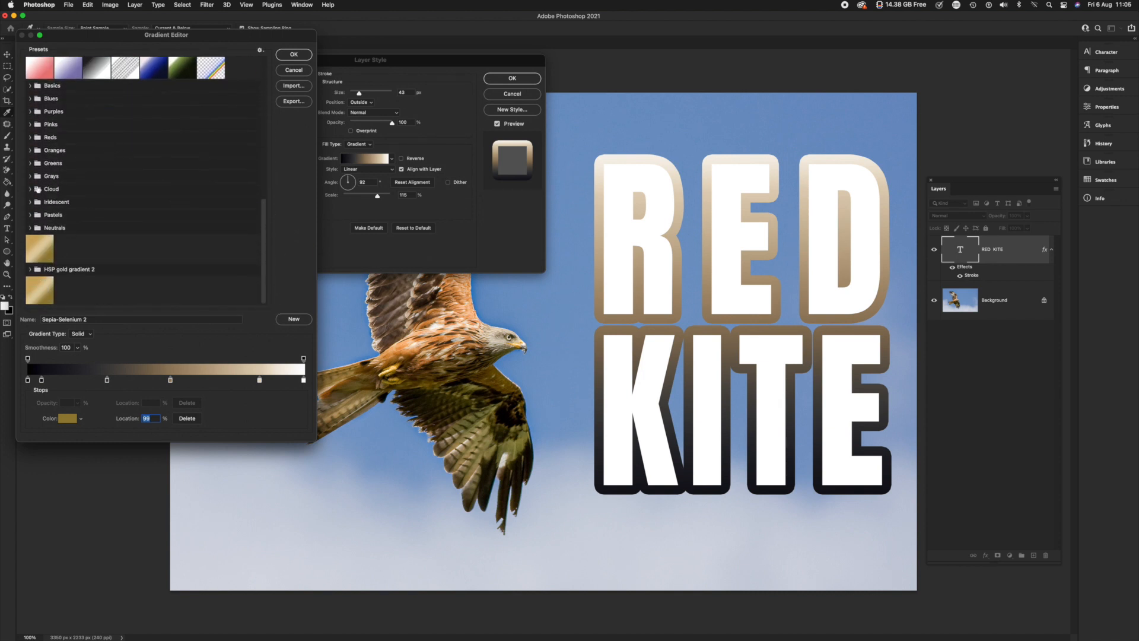
click(31, 163)
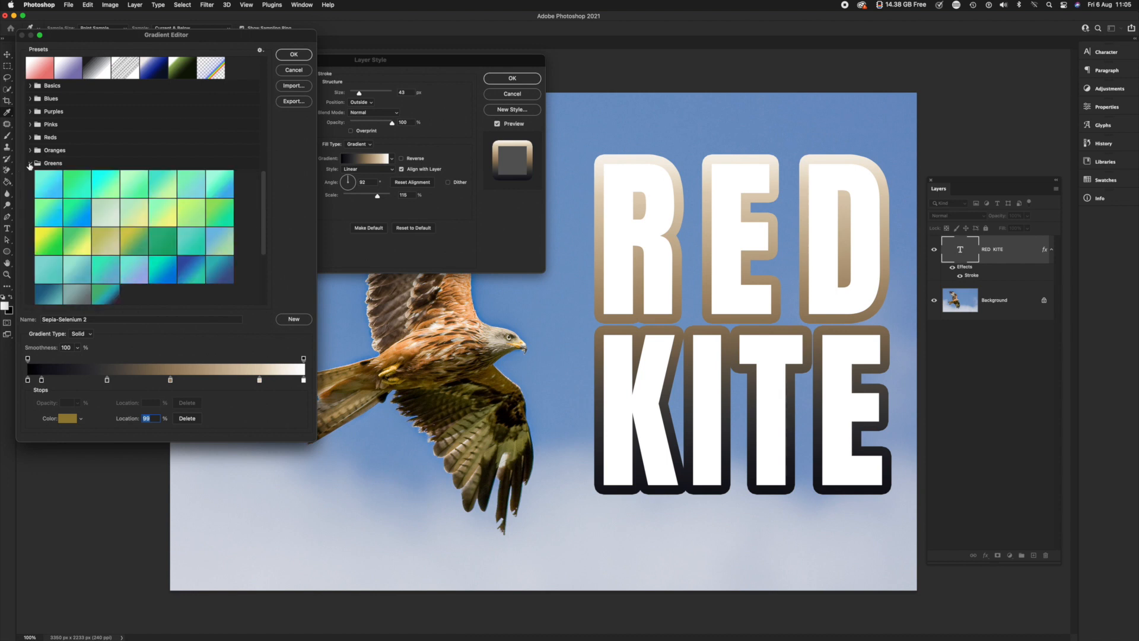
click(169, 268)
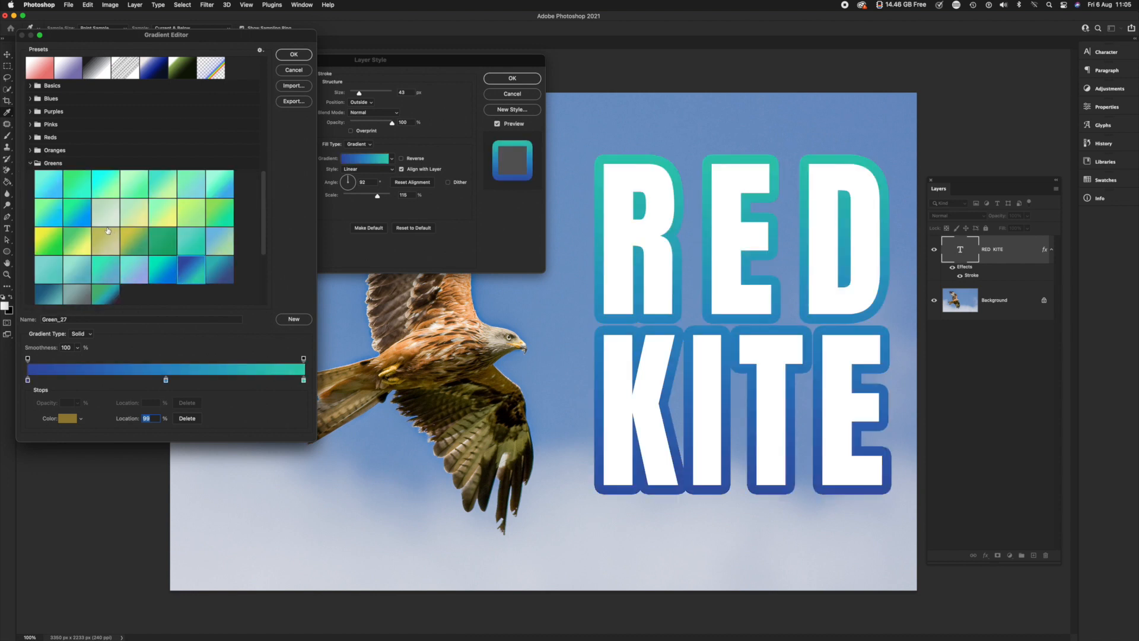
click(101, 227)
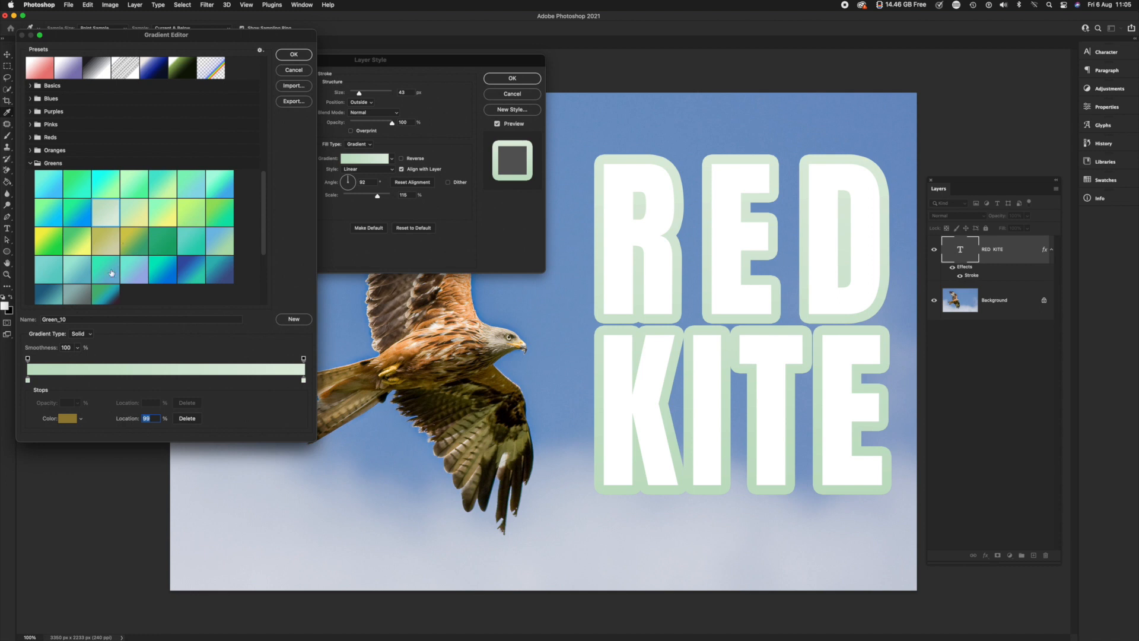
click(105, 296)
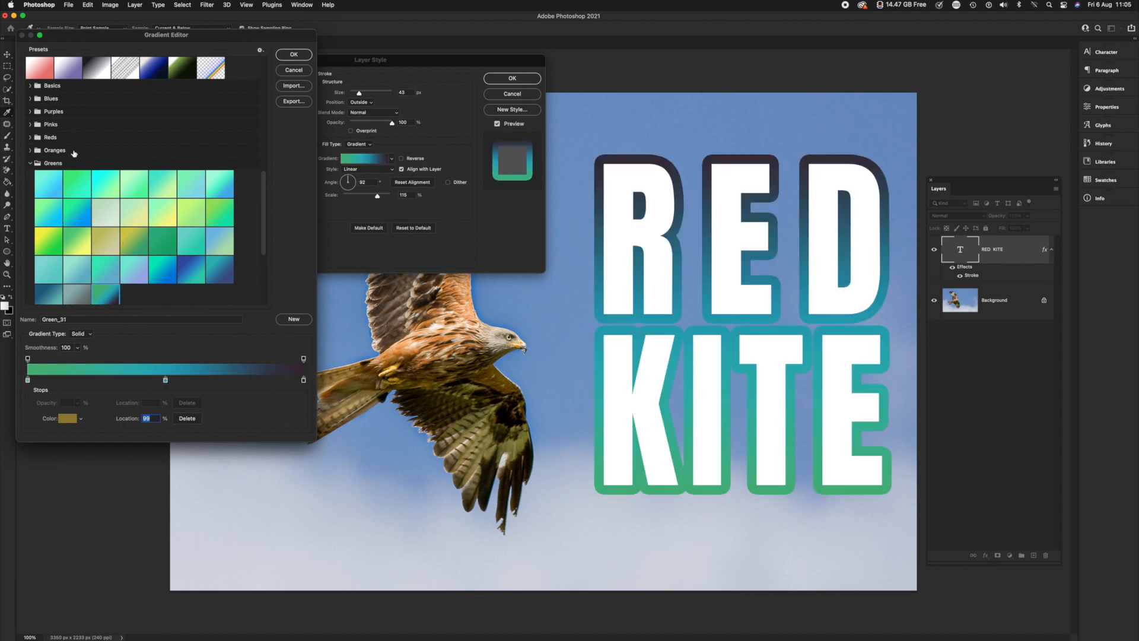
Try the Red_01 preset from the Reds group on the stroke's gradient, then apply Red_06 instead
click(31, 137)
click(48, 159)
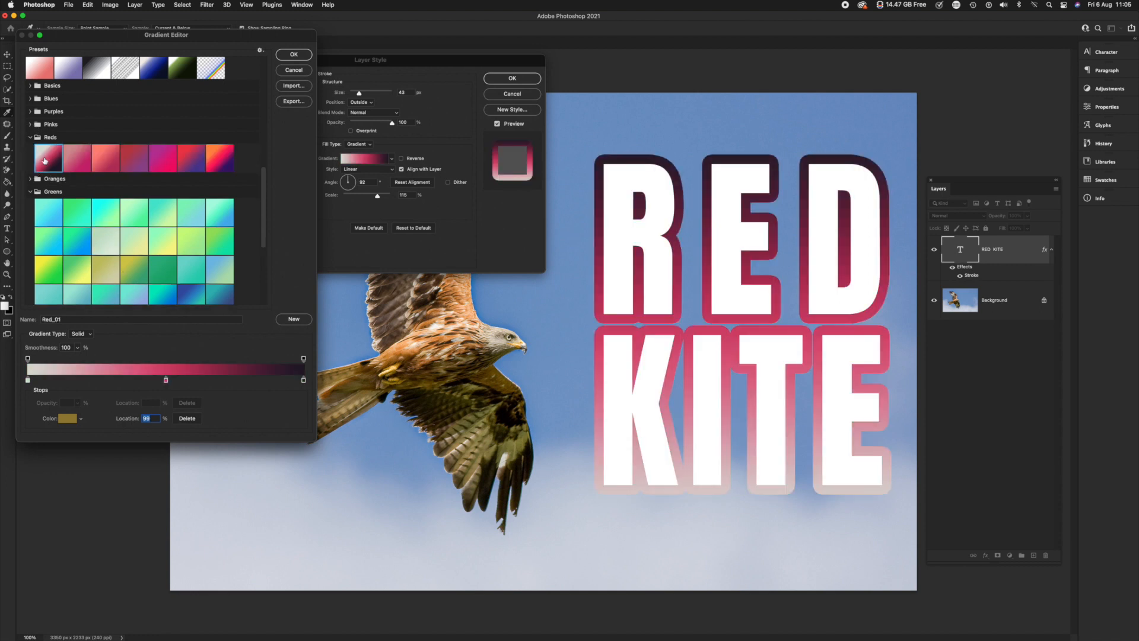
click(188, 166)
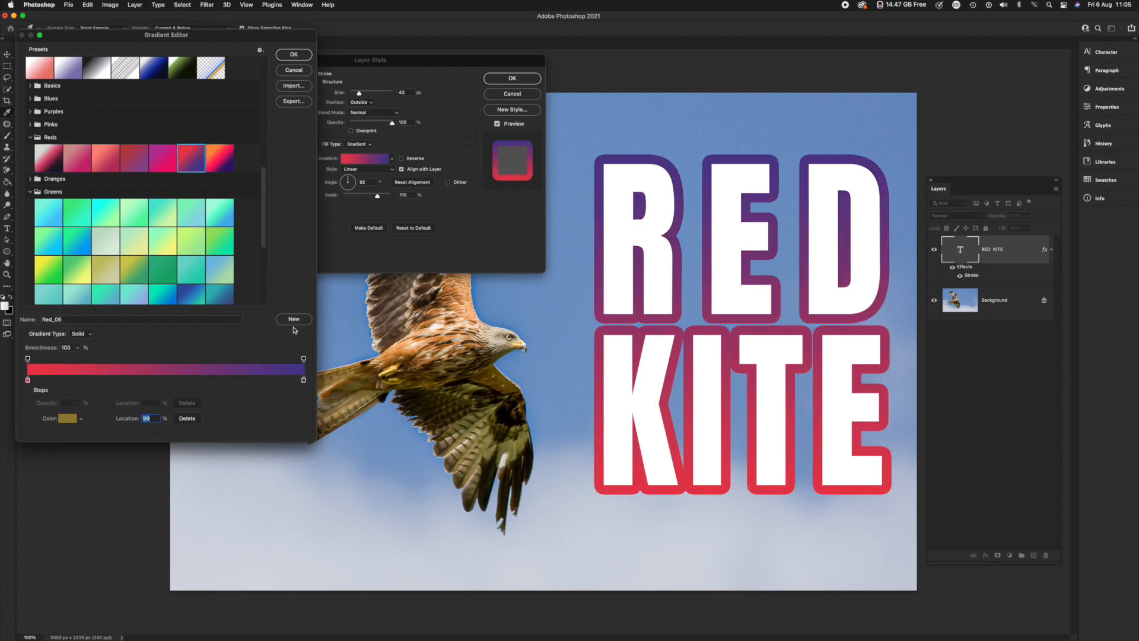
click(293, 57)
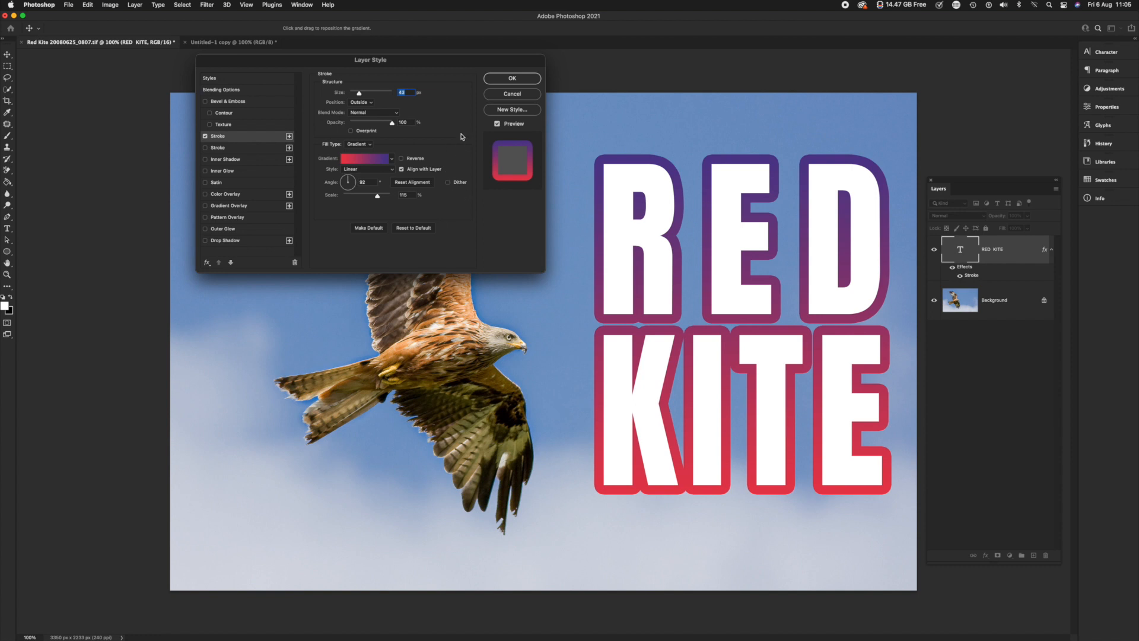
Enable the second Stroke effect on the RED KITE lettering and open its settings
drag(329, 62, 365, 57)
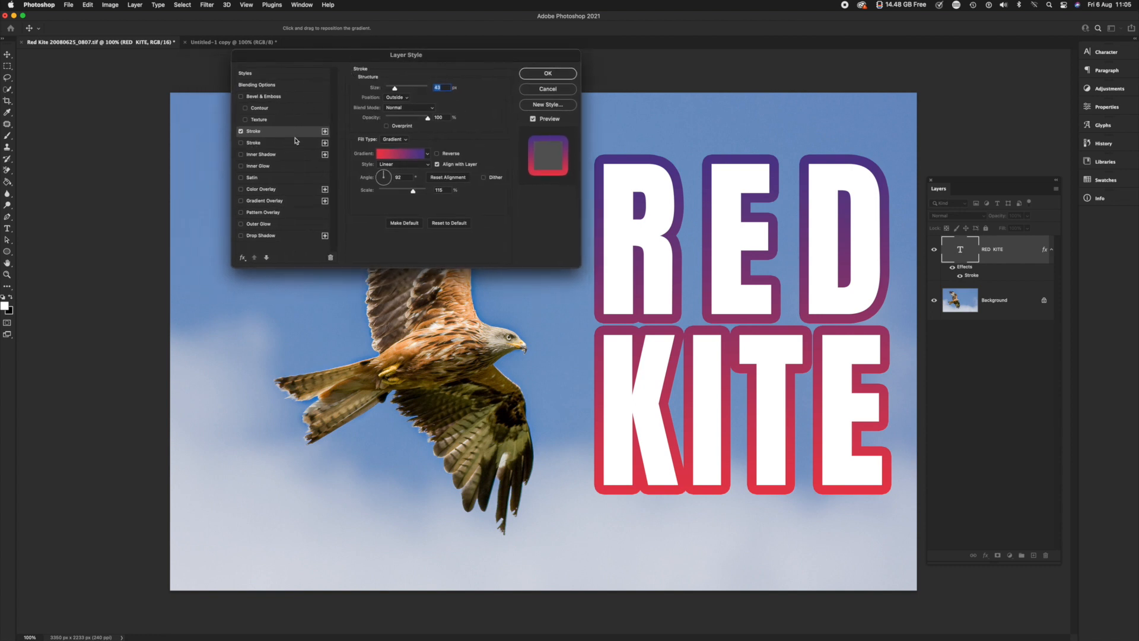
click(240, 143)
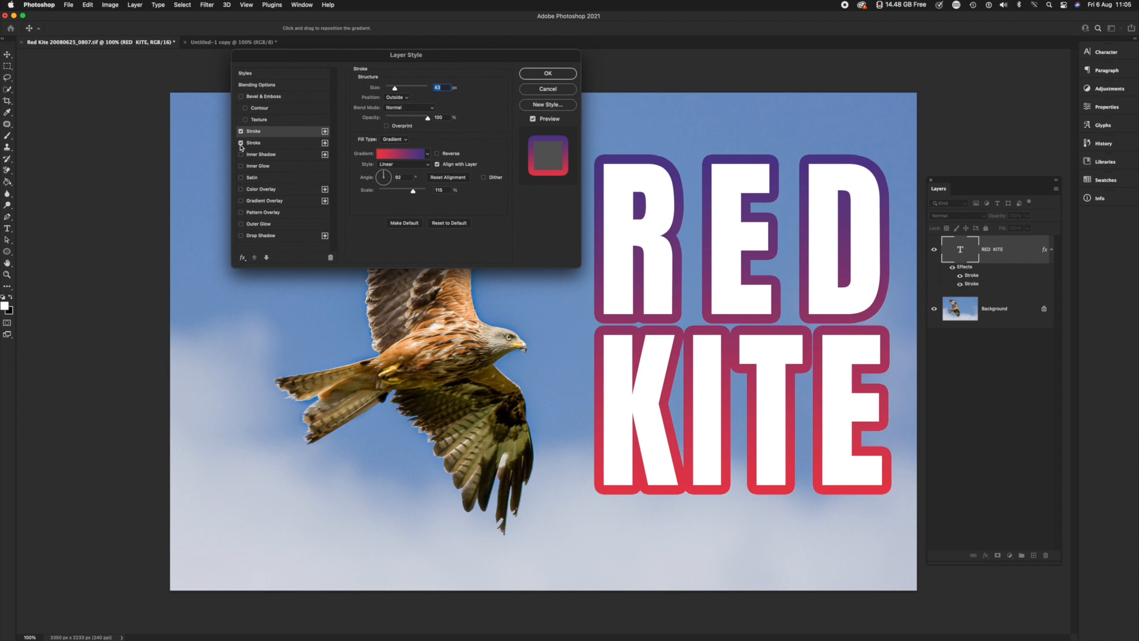
click(258, 146)
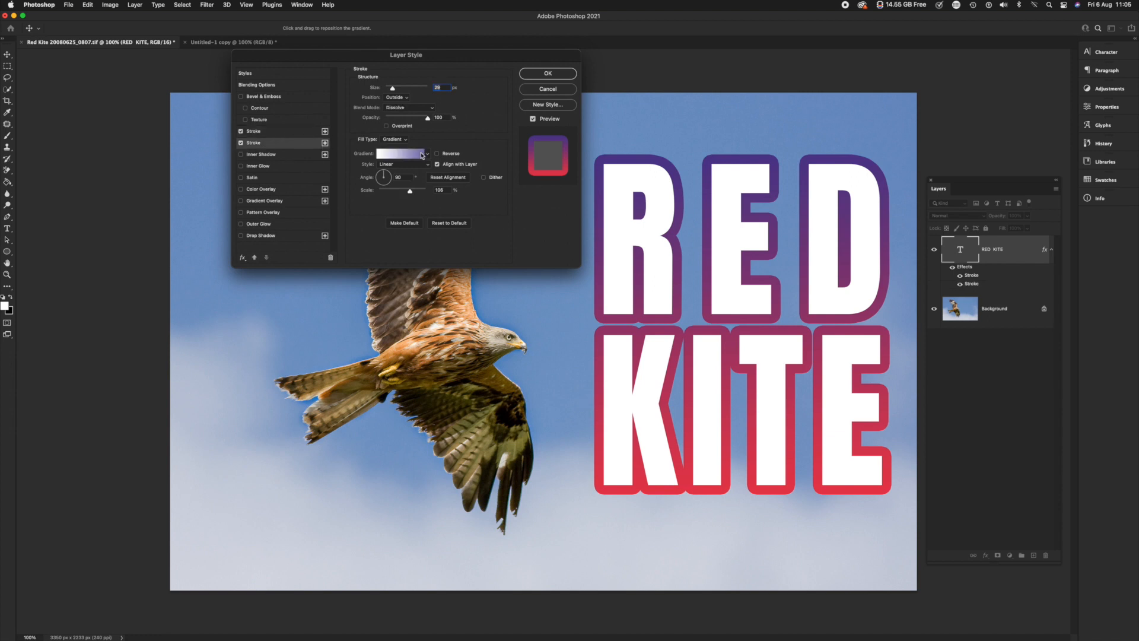
click(427, 155)
click(488, 128)
click(428, 154)
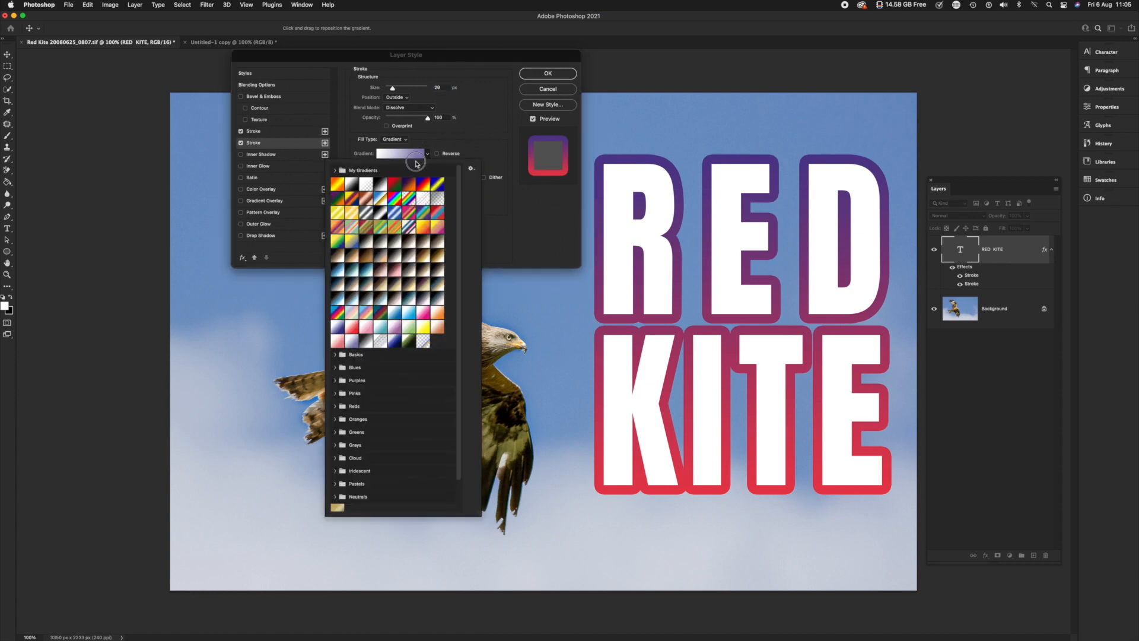
click(452, 143)
Change the second stroke's fill type to Color and enlarge its size to about 90 px
click(395, 139)
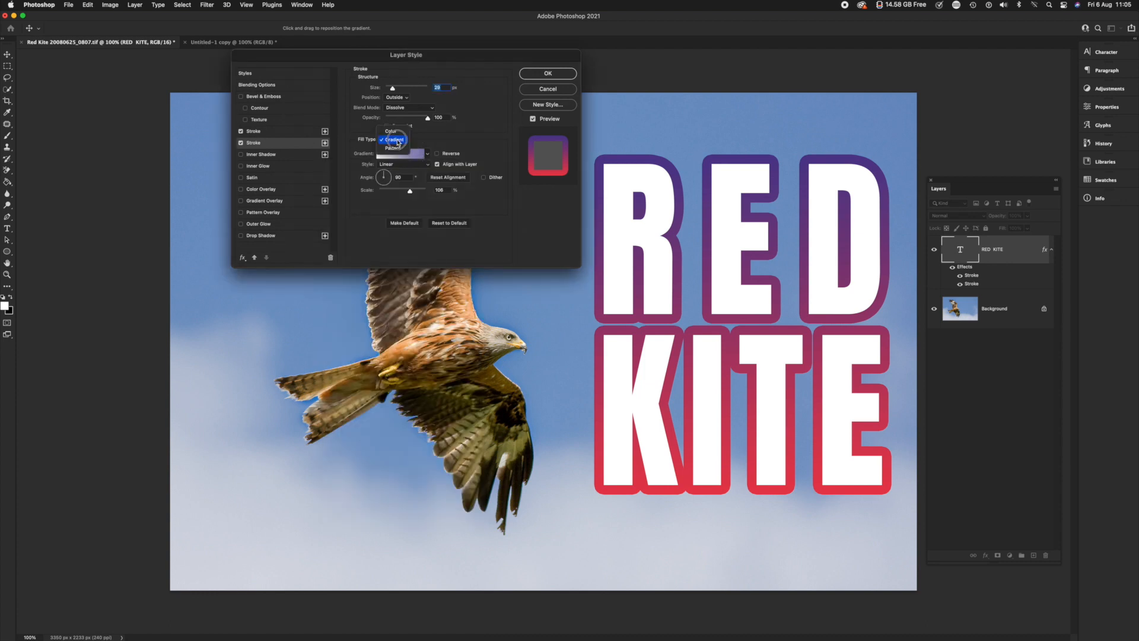
click(396, 130)
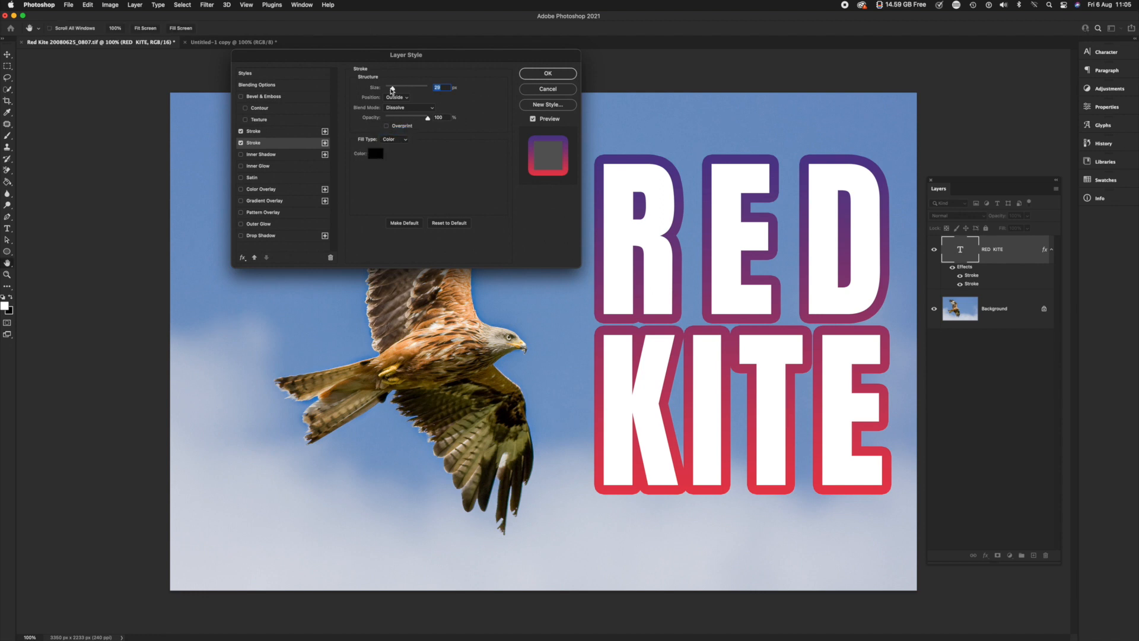
mouse_move(391, 88)
mouse_down()
mouse_move(406, 100)
mouse_move(392, 90)
mouse_up()
drag(394, 90, 396, 91)
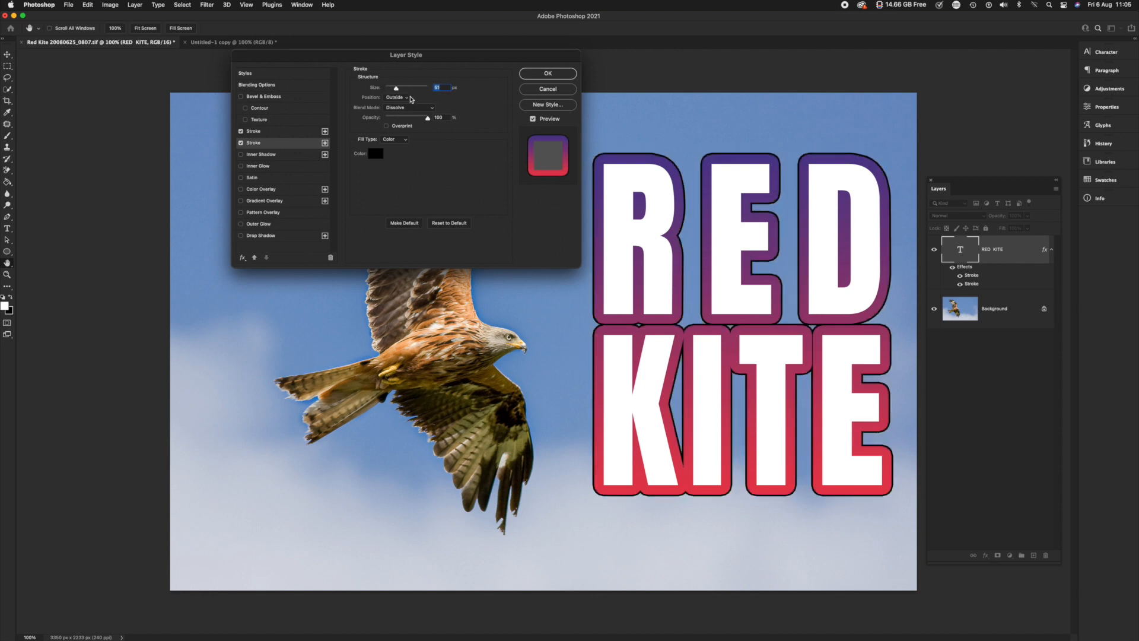
drag(396, 90, 402, 89)
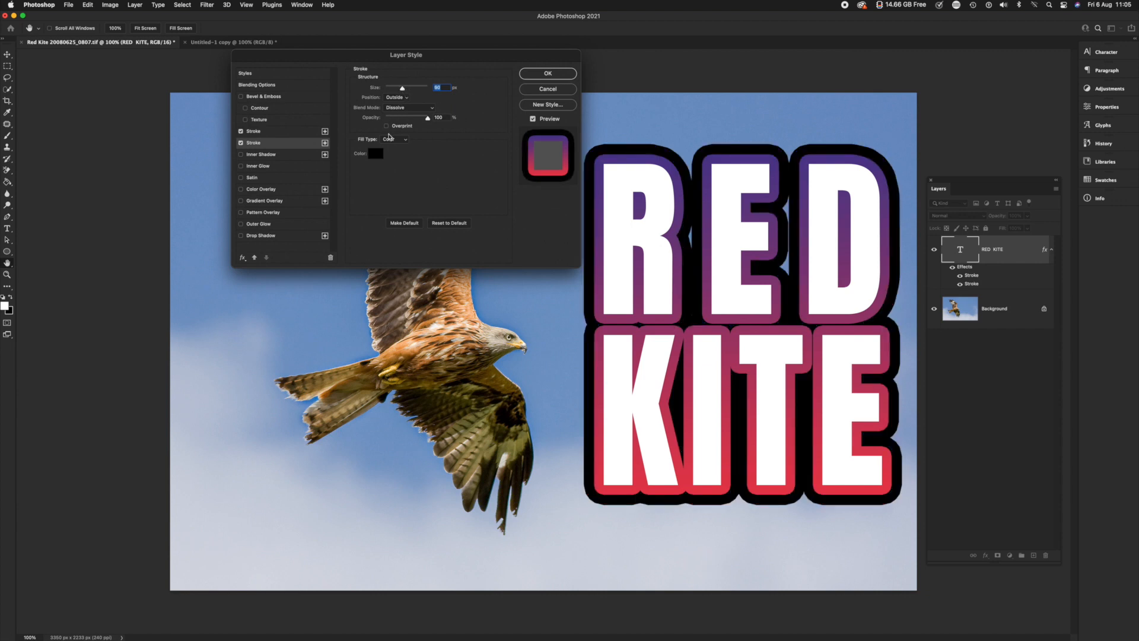
Set the second stroke's color to the red de2222
click(376, 153)
click(424, 254)
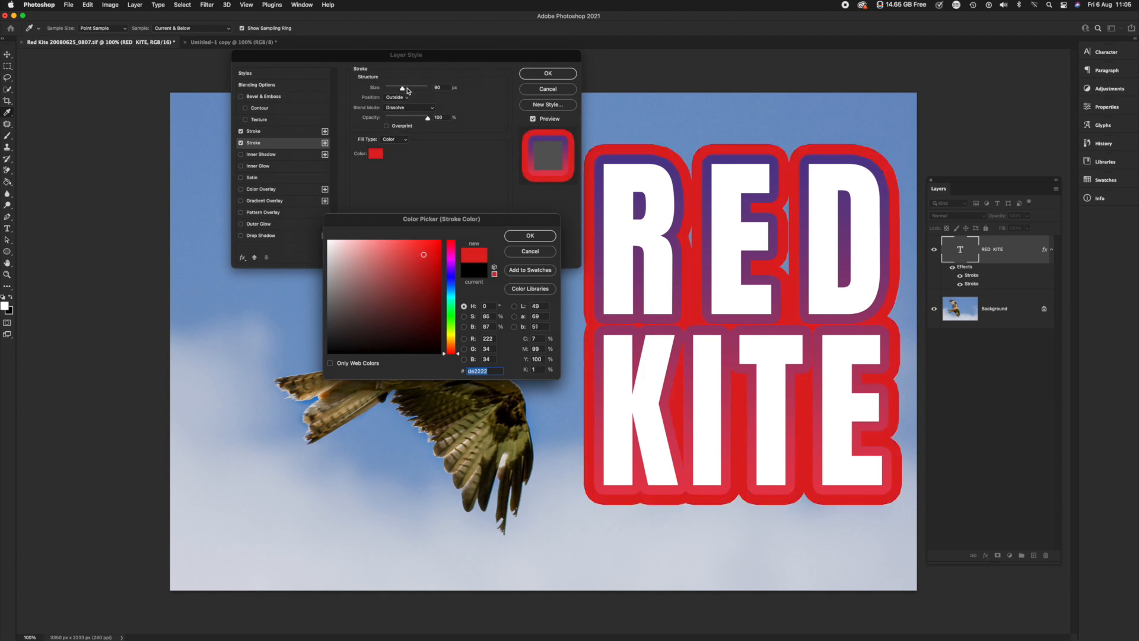
click(528, 236)
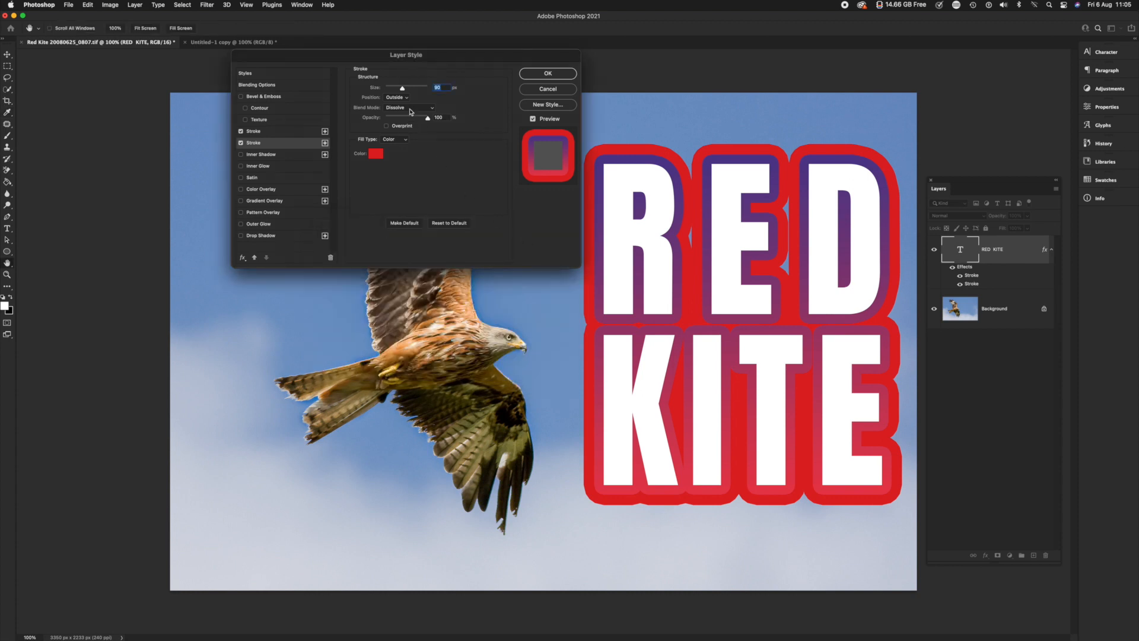
Try a larger size of about 116 px for the second stroke, reduce it to about 40 px and apply the layer style
drag(402, 87, 406, 90)
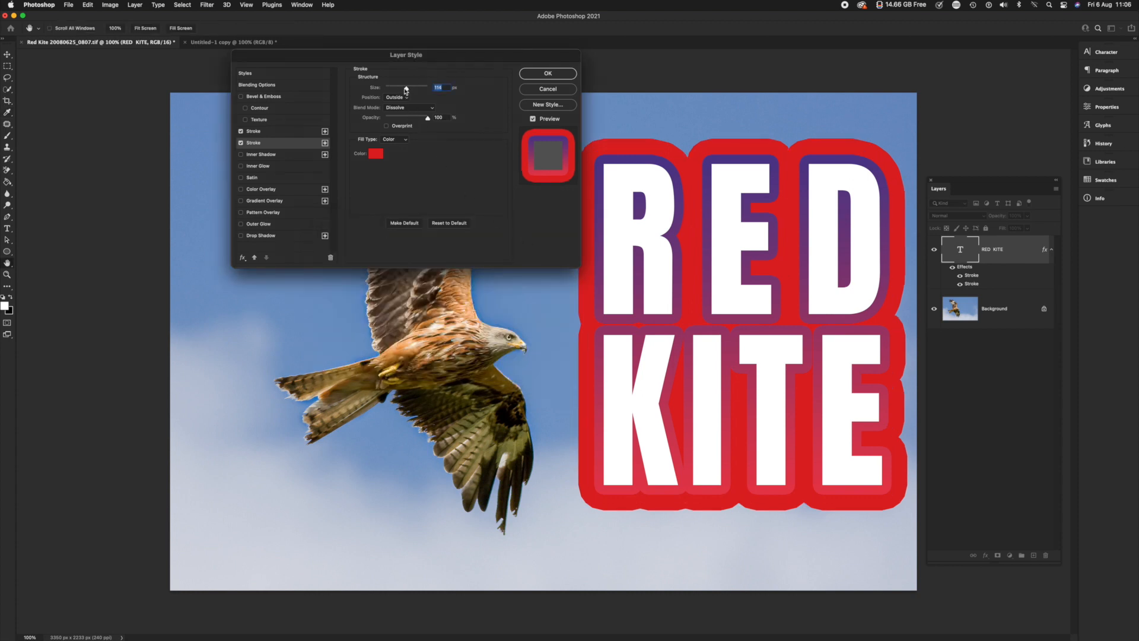
drag(407, 88, 396, 90)
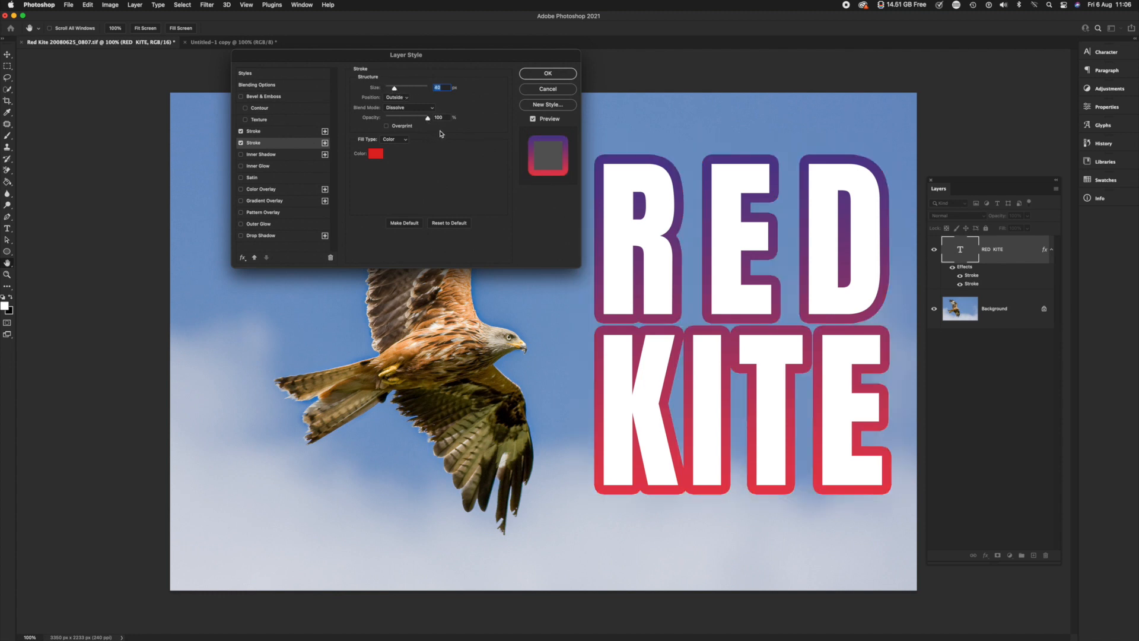
click(548, 74)
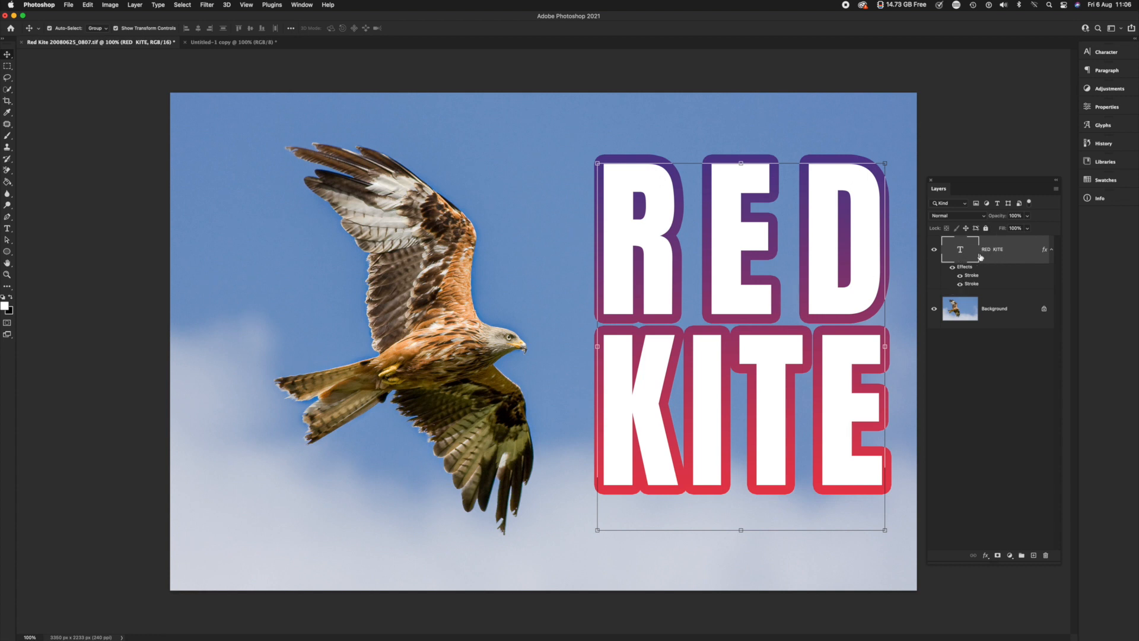
Toggle all effects and each stroke's visibility on the text layer to compare them, leaving only the solid red stroke shown
click(952, 267)
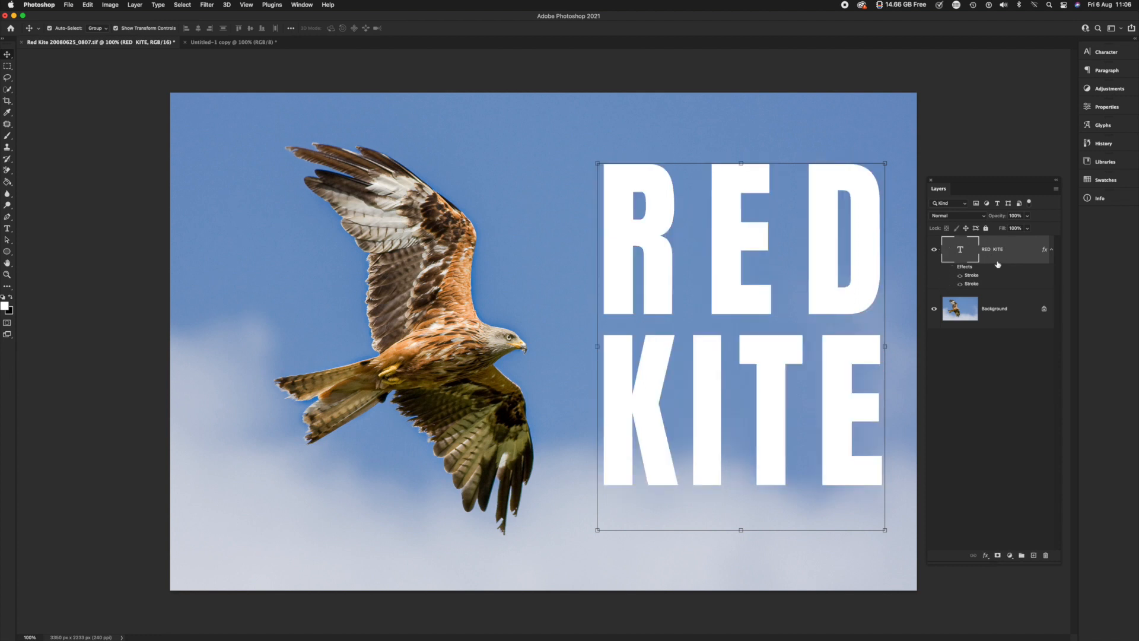
click(952, 268)
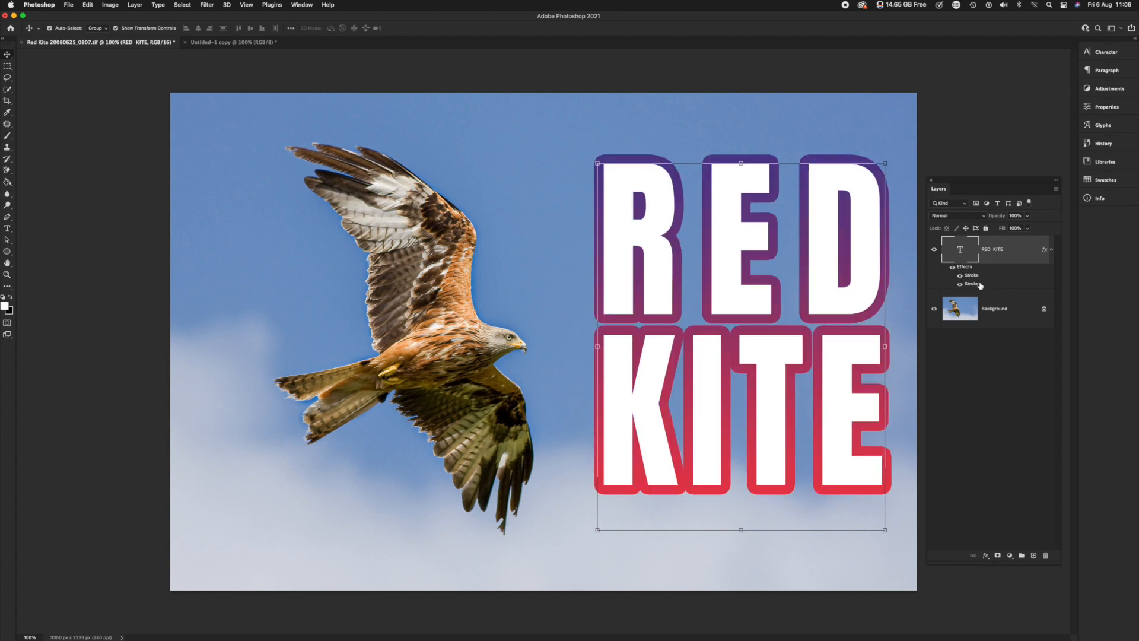
click(960, 285)
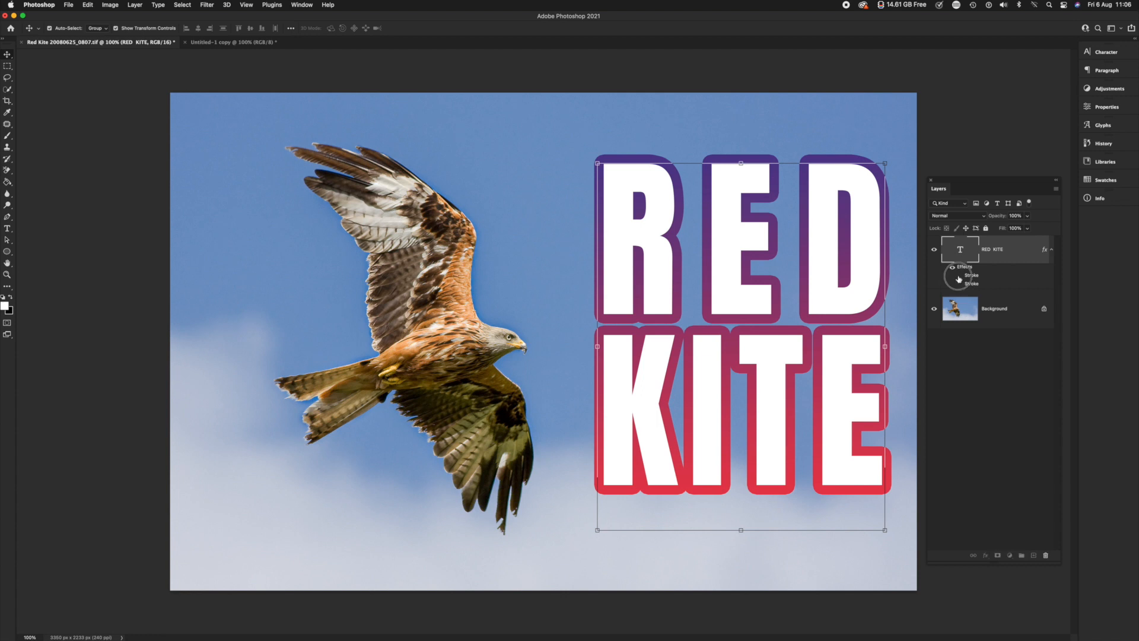
click(960, 276)
click(960, 276)
click(960, 284)
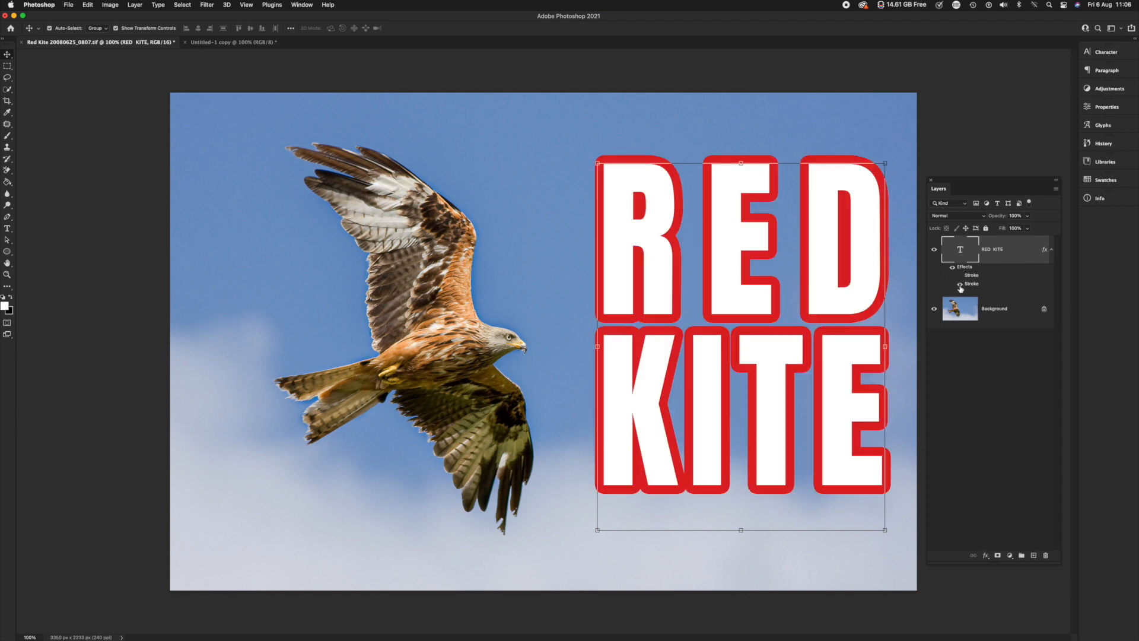
click(960, 285)
click(959, 276)
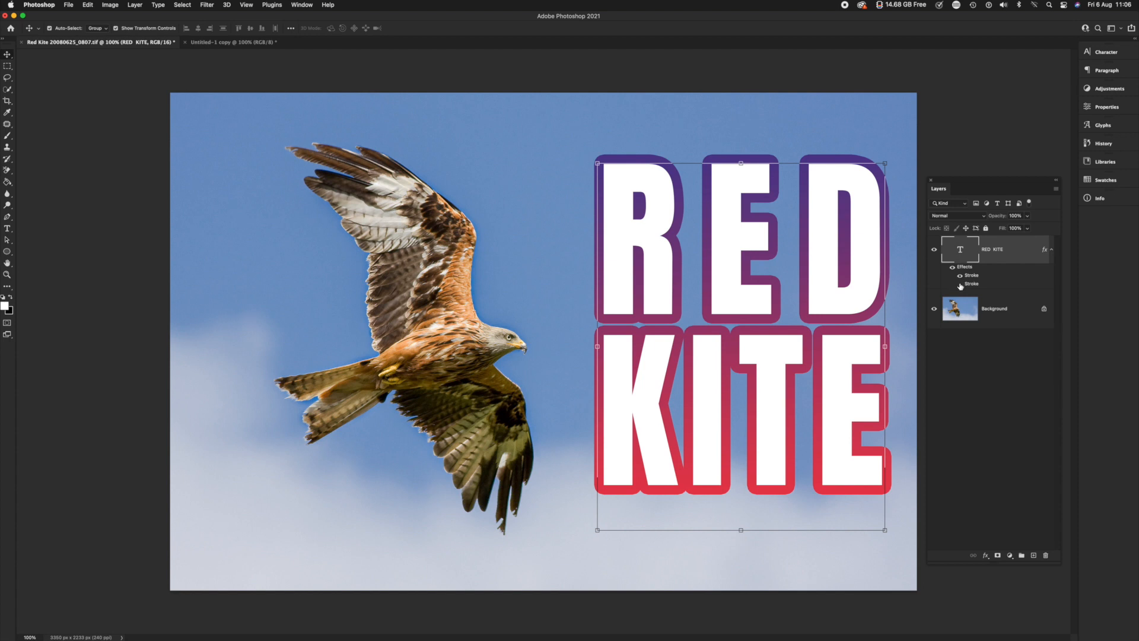
click(960, 276)
click(960, 285)
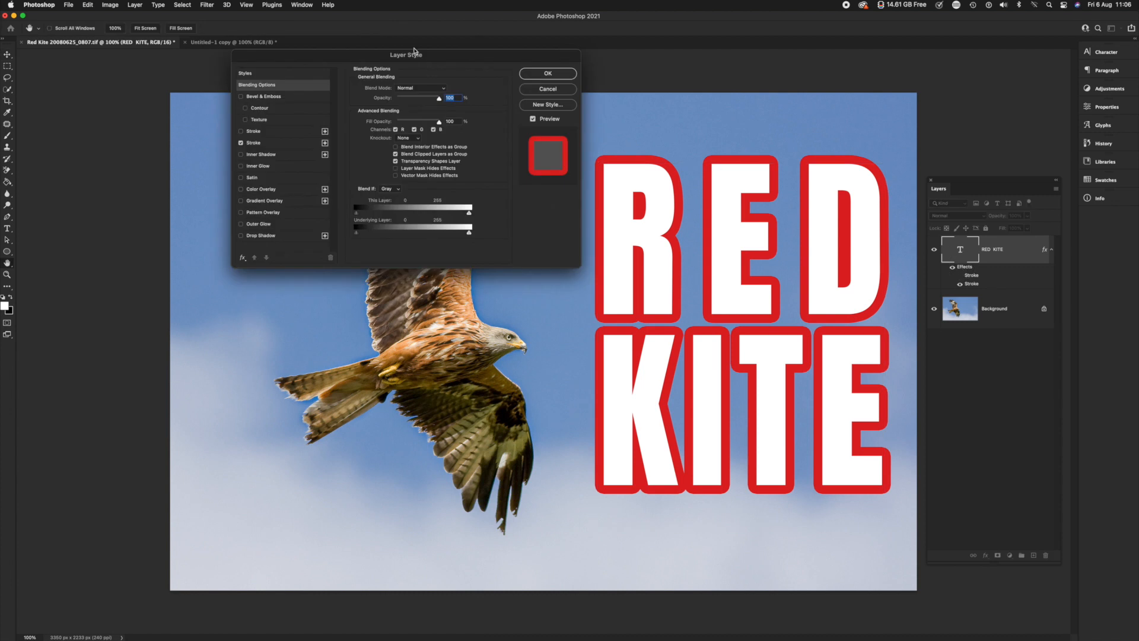
Add a Drop Shadow to the RED KITE layer with a distance of 44 px and an opacity of about 95%
drag(415, 55, 335, 77)
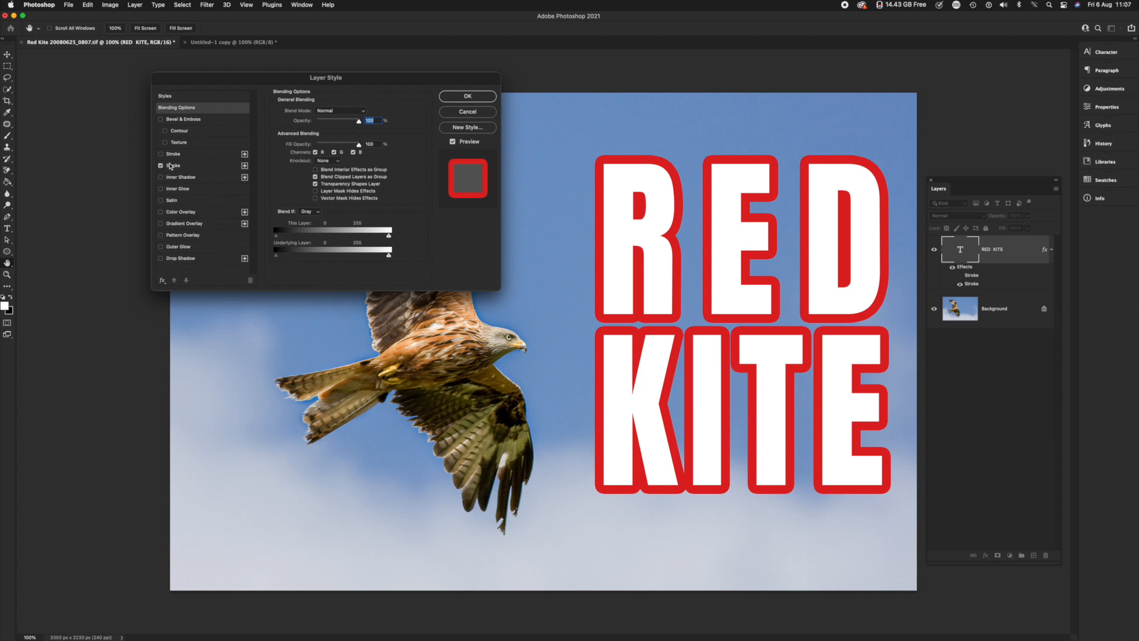
click(161, 260)
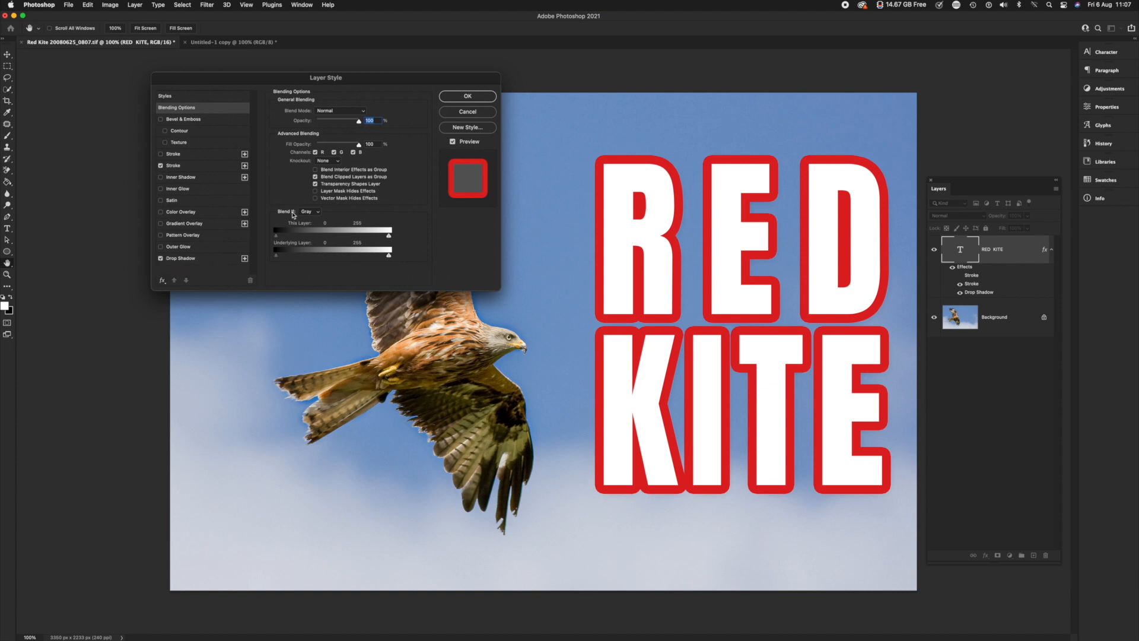
click(209, 260)
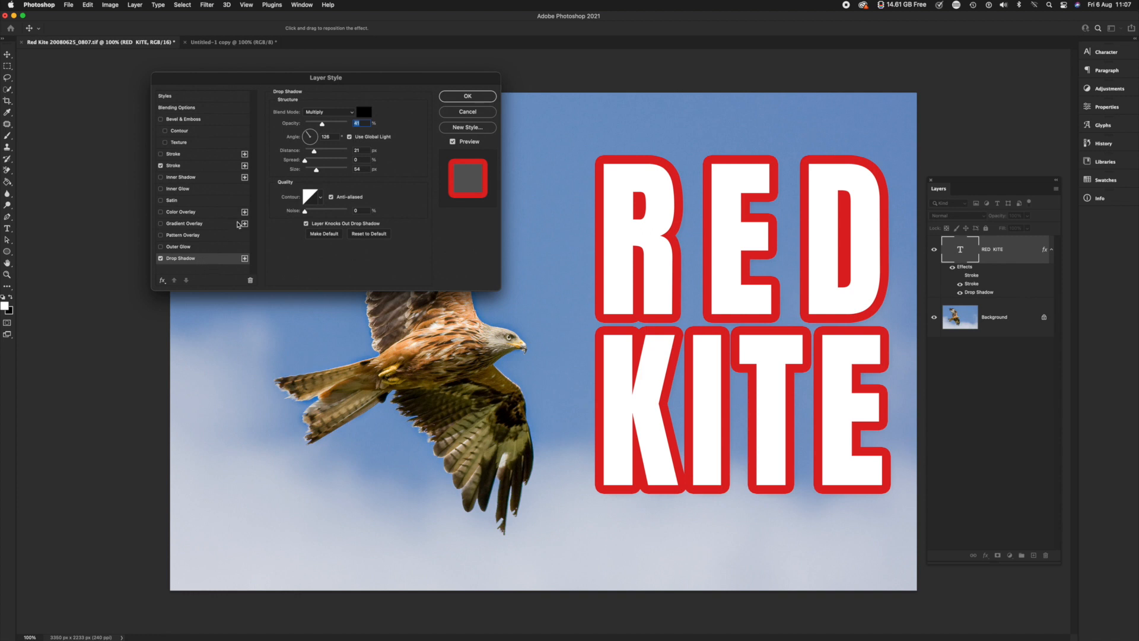
mouse_move(325, 125)
mouse_down()
mouse_move(341, 125)
mouse_move(327, 125)
mouse_move(324, 151)
mouse_move(345, 125)
mouse_up()
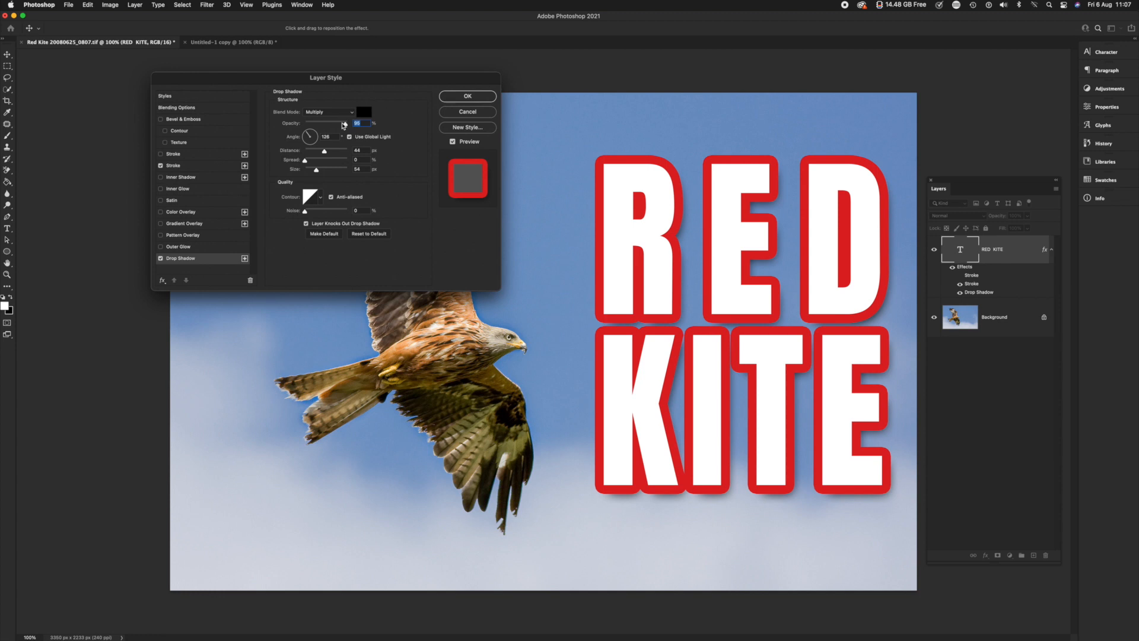
Reduce the drop shadow's size to about 38 px and increase its distance to about 61 px
drag(347, 78, 332, 64)
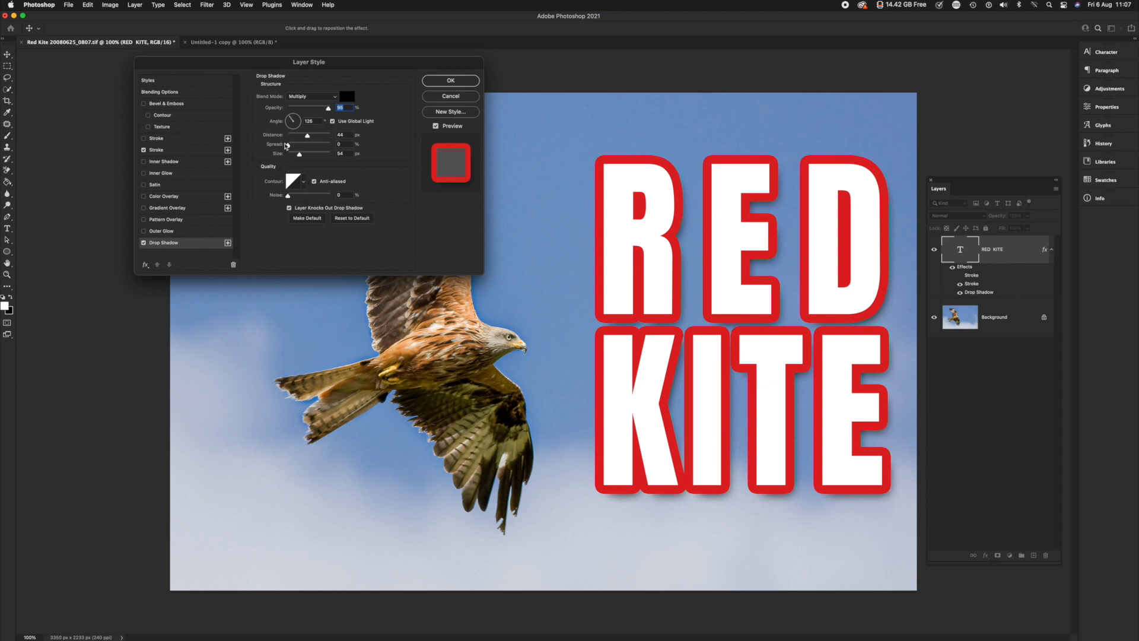
click(300, 153)
mouse_move(300, 154)
mouse_down()
mouse_move(314, 155)
mouse_move(297, 154)
mouse_move(300, 137)
mouse_move(315, 137)
mouse_up()
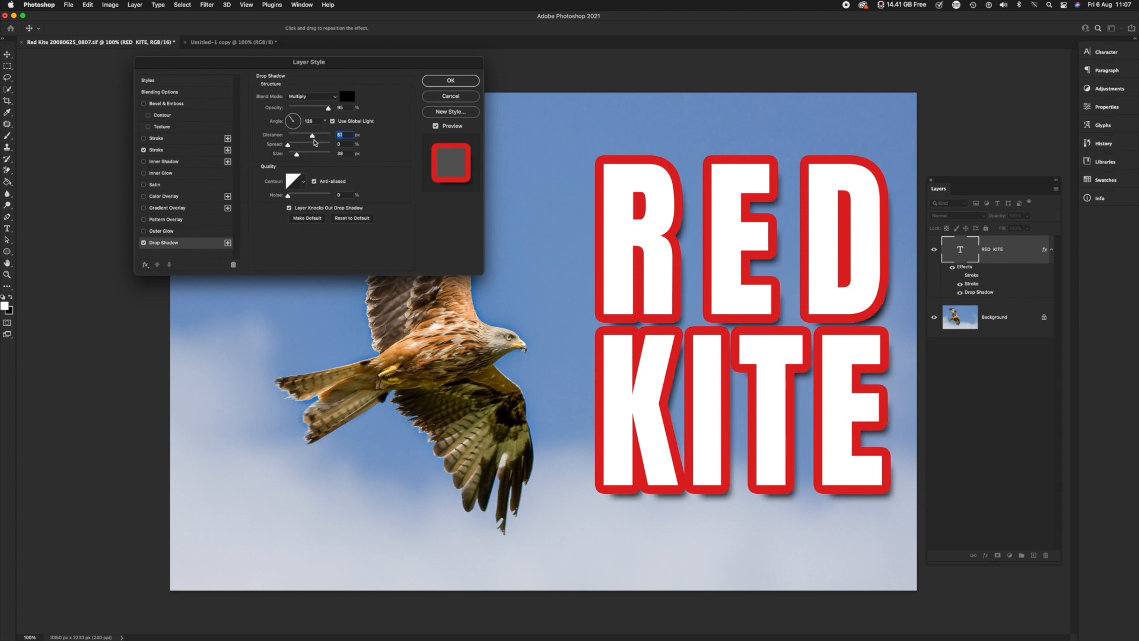
Set the drop shadow's opacity to about 28%, try the Screen blend mode, switch to Normal and apply the layer style
drag(311, 137, 309, 138)
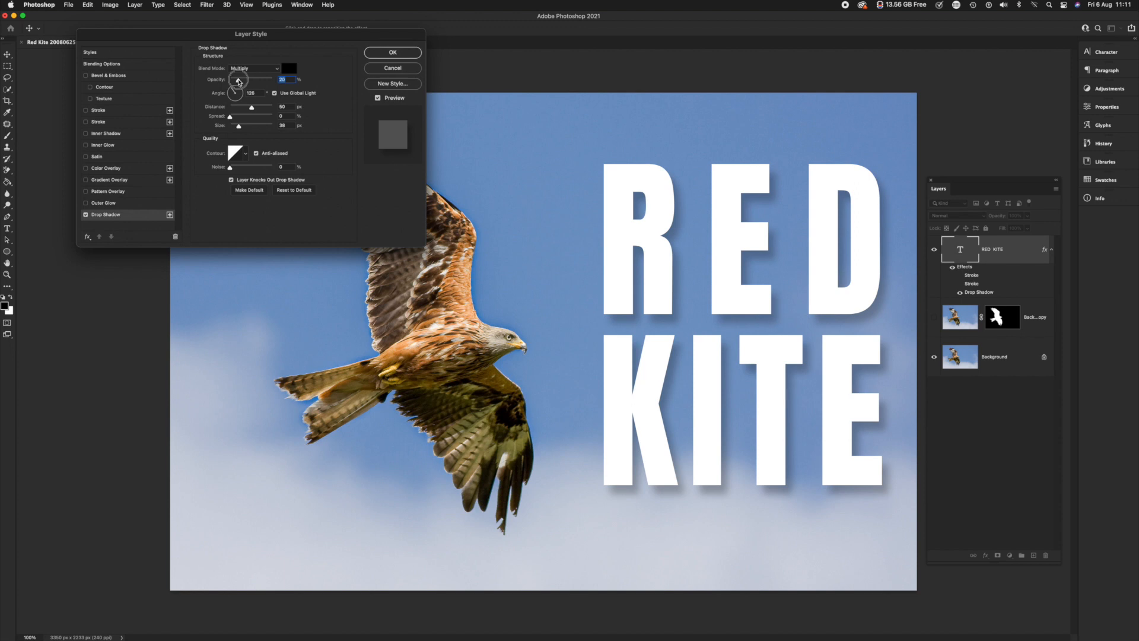
drag(242, 83, 248, 84)
click(268, 70)
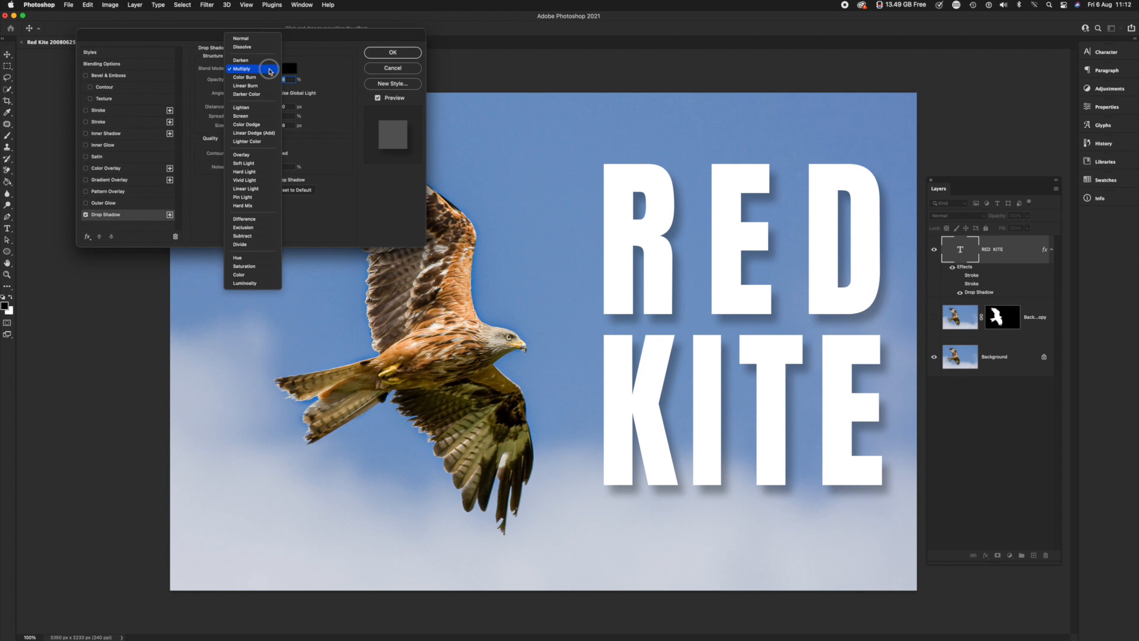
click(272, 116)
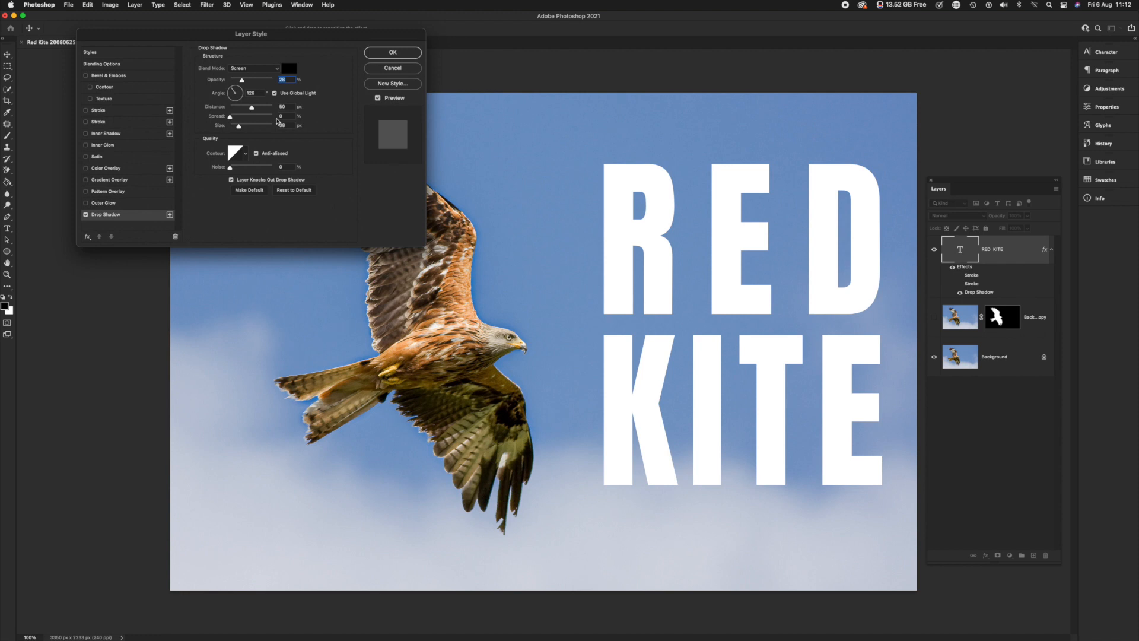
click(256, 71)
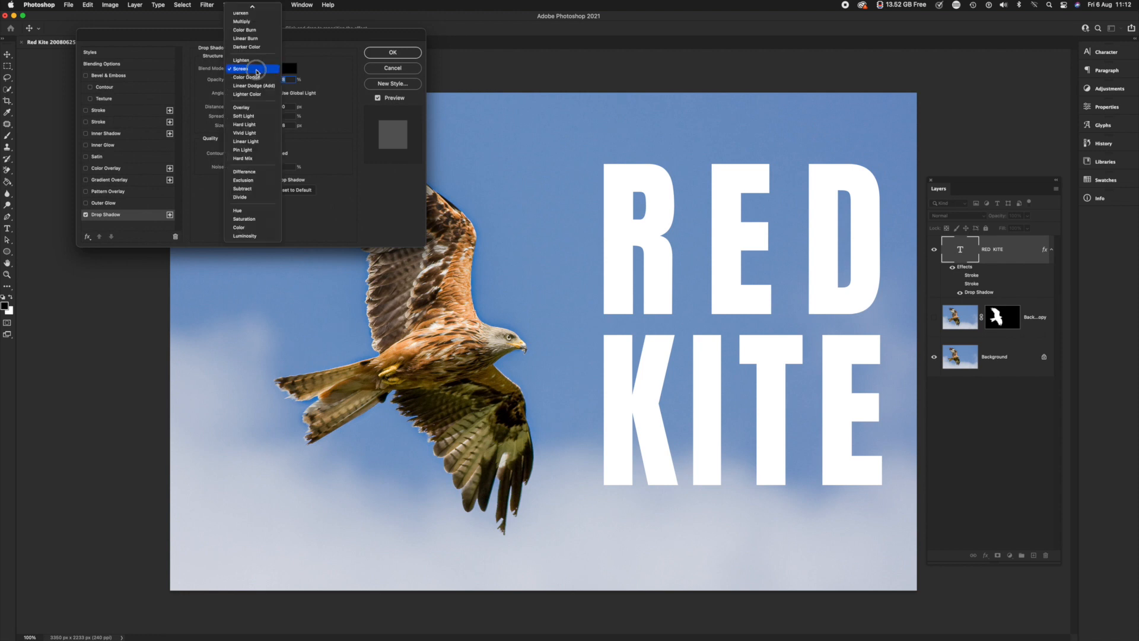
click(249, 8)
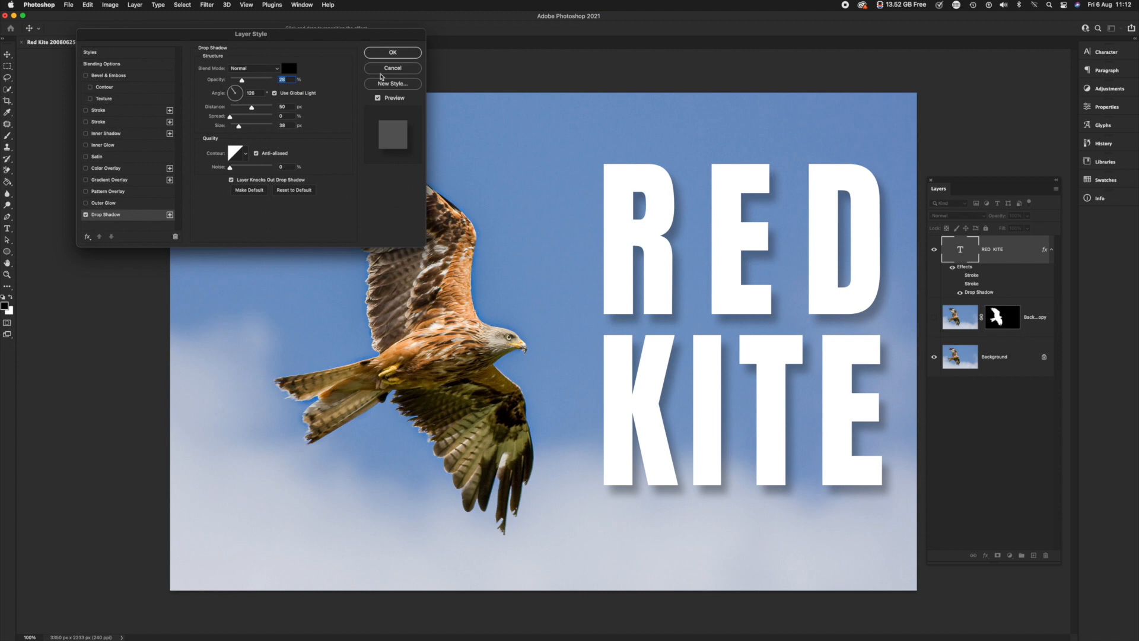
click(389, 53)
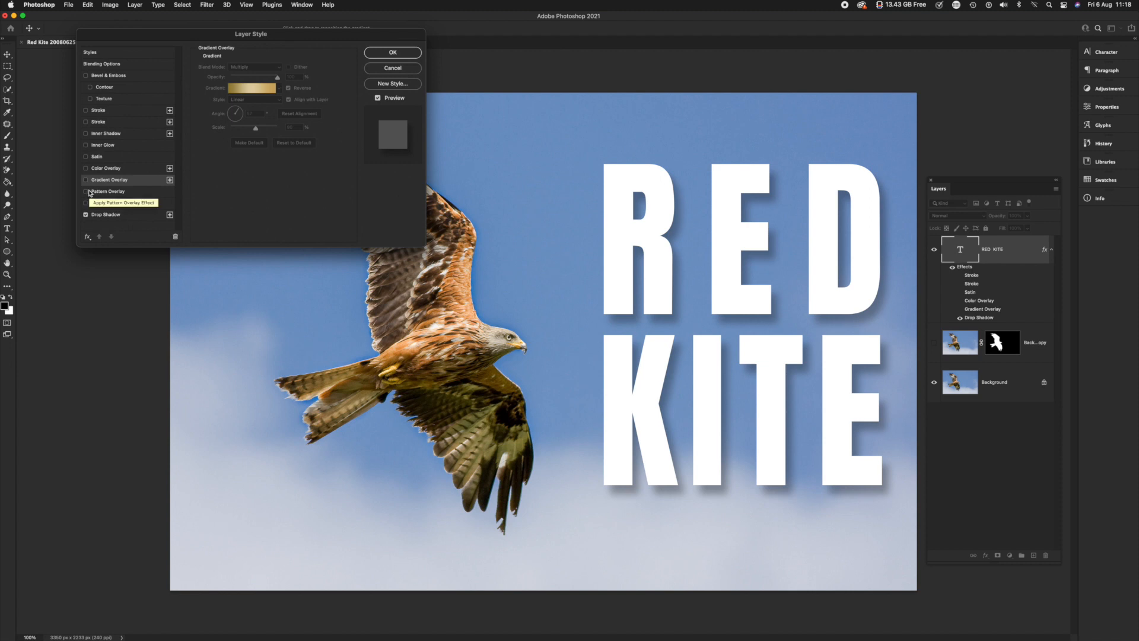
Enable Satin and a red Color Overlay on the RED KITE text, switching Satin off and on to compare
click(86, 157)
click(112, 158)
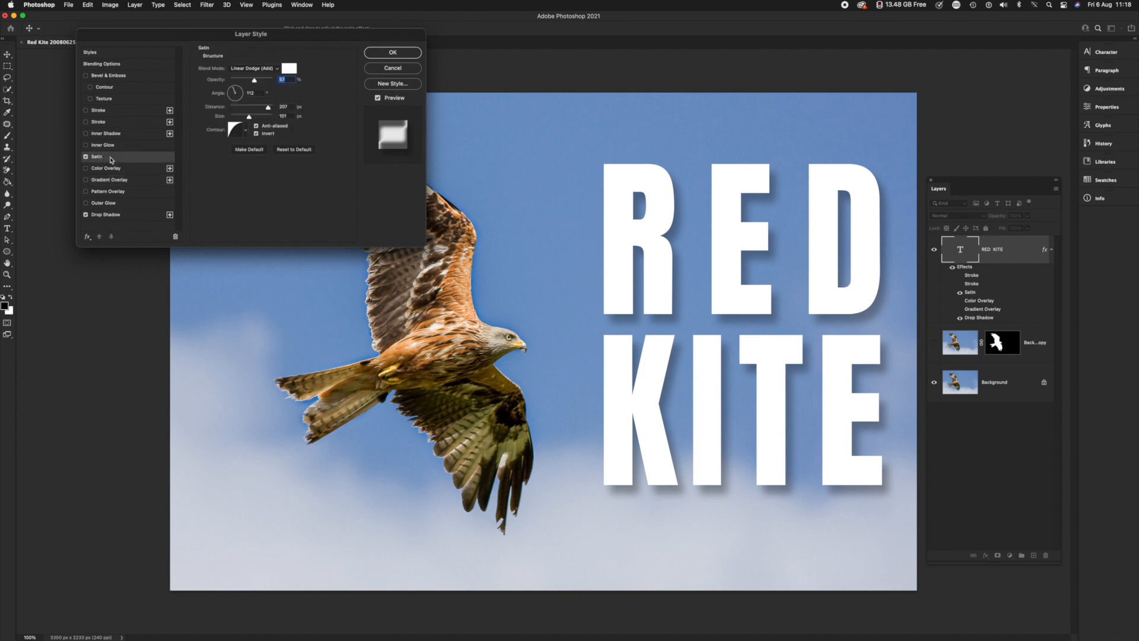
click(85, 168)
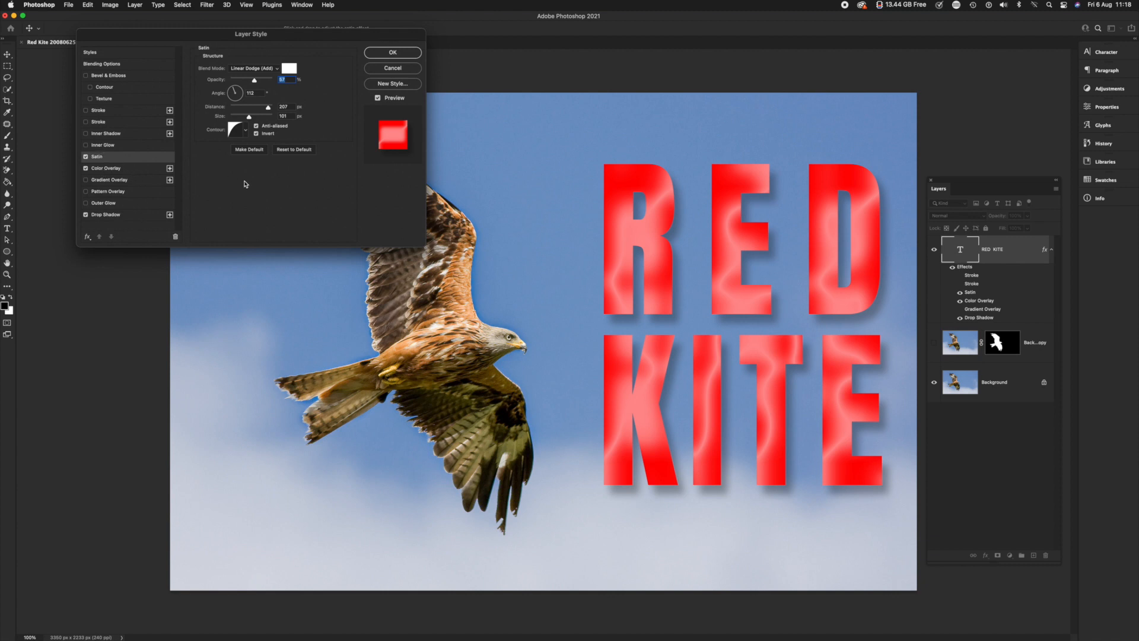
click(86, 157)
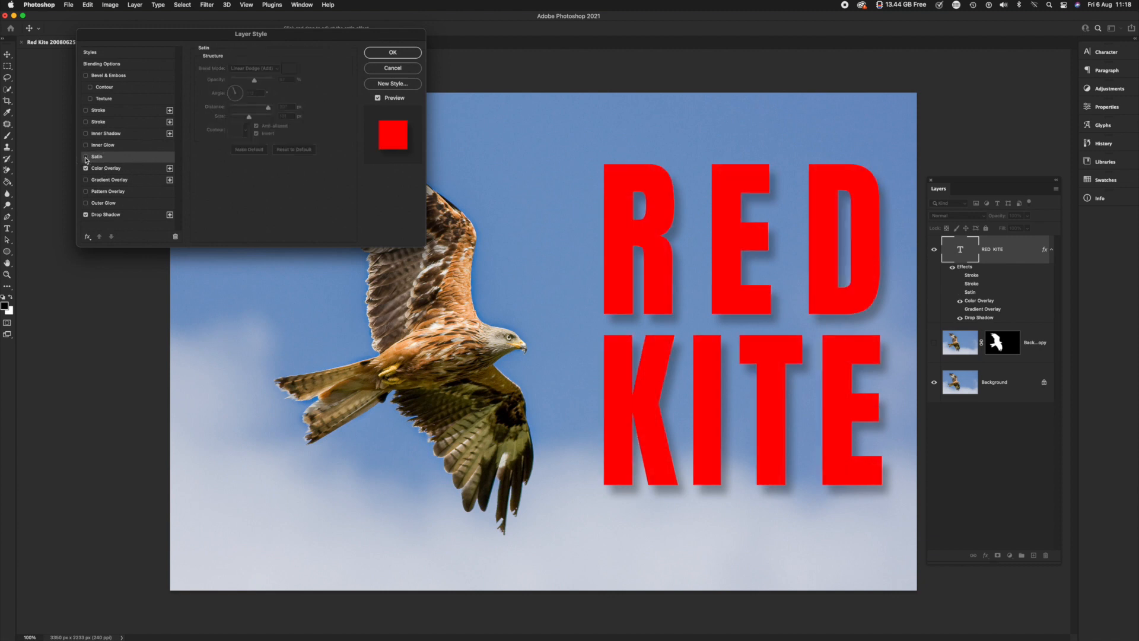
click(86, 157)
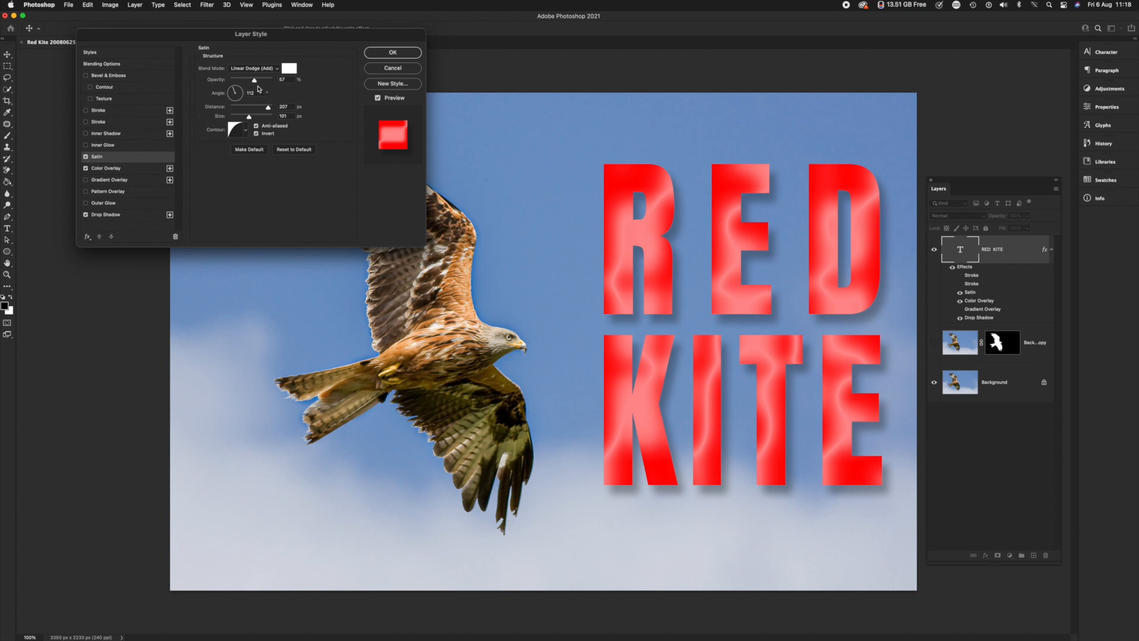
Raise the satin opacity to about 80%, try a size of 0 px, and set size to about 85 px with 250 px distance
drag(255, 81, 262, 81)
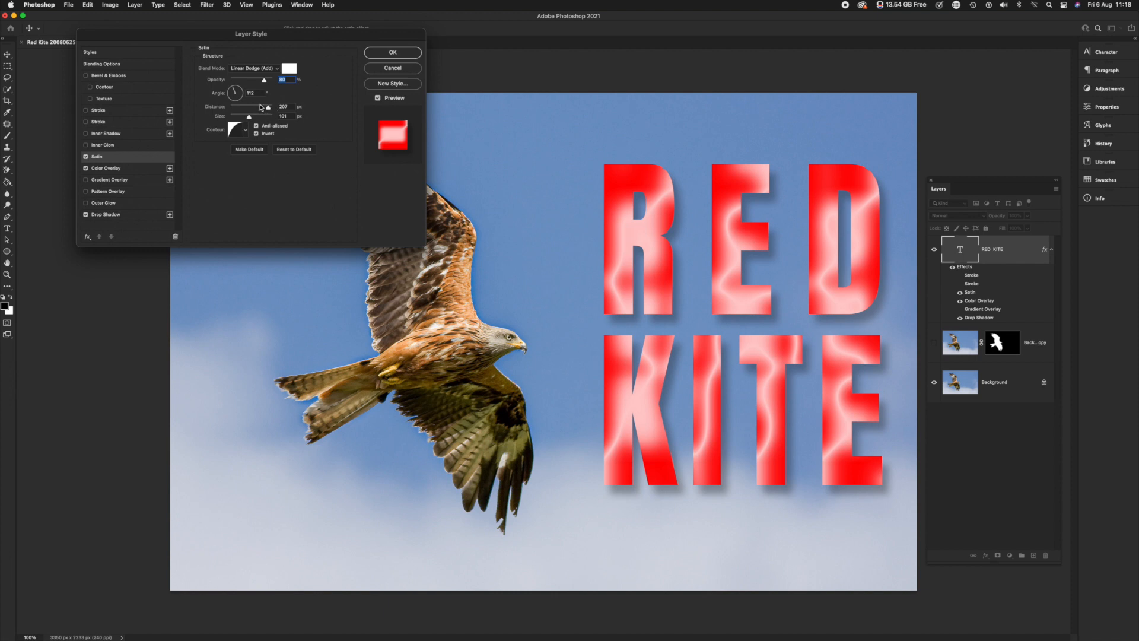
drag(249, 117, 217, 118)
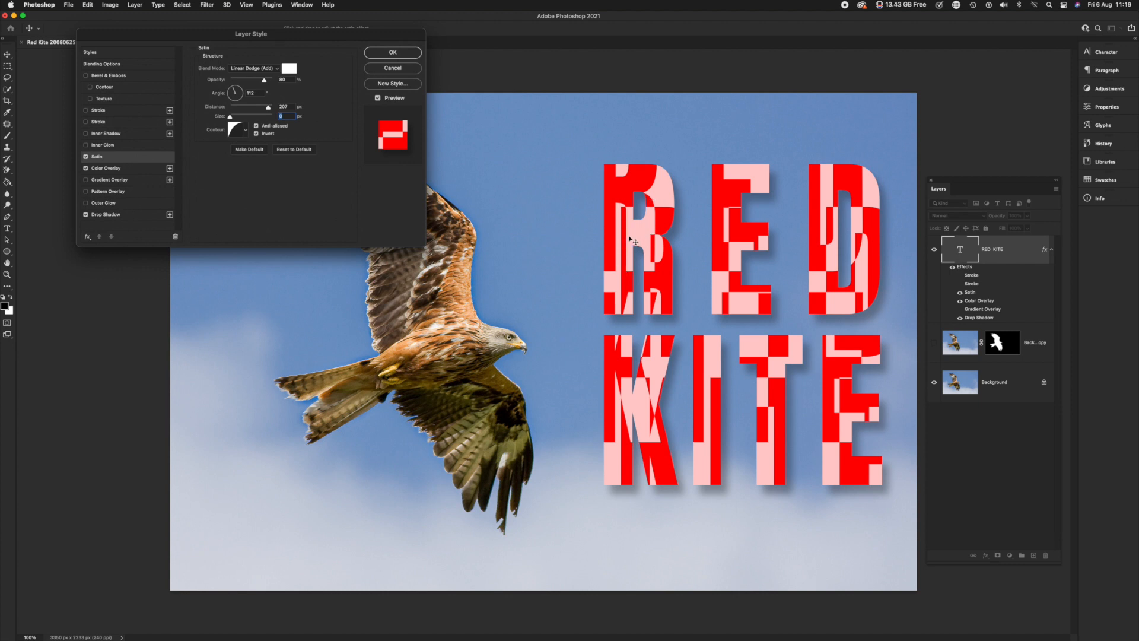
drag(230, 117, 269, 109)
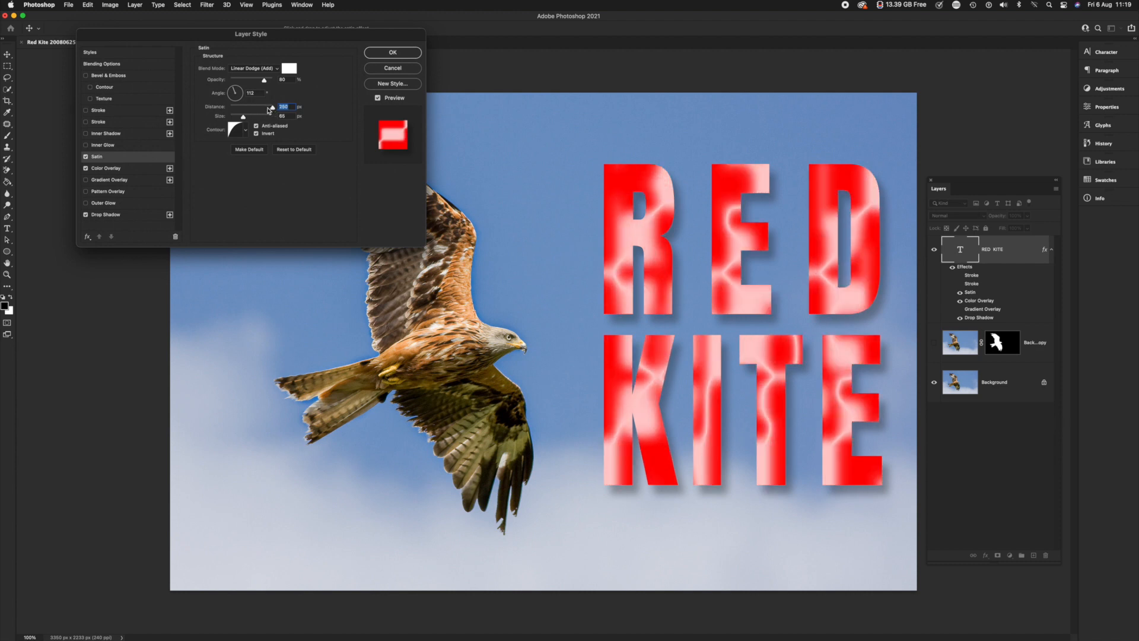
Experiment with the satin's size and distance, ending at about 204 px size and 207 px distance
drag(243, 116, 257, 117)
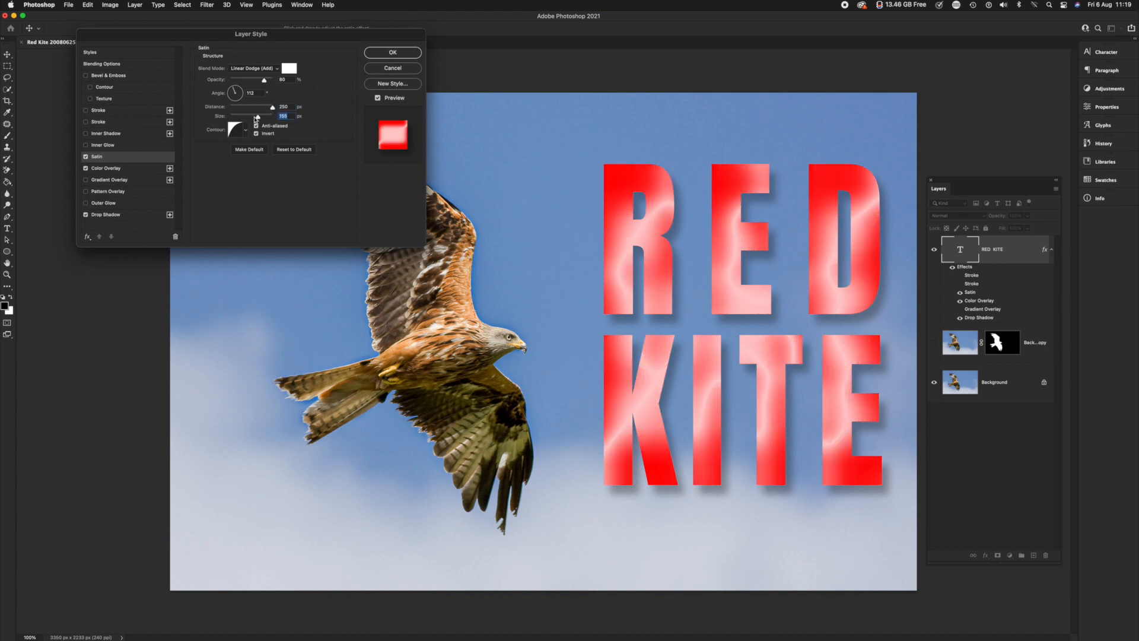
drag(272, 108, 264, 108)
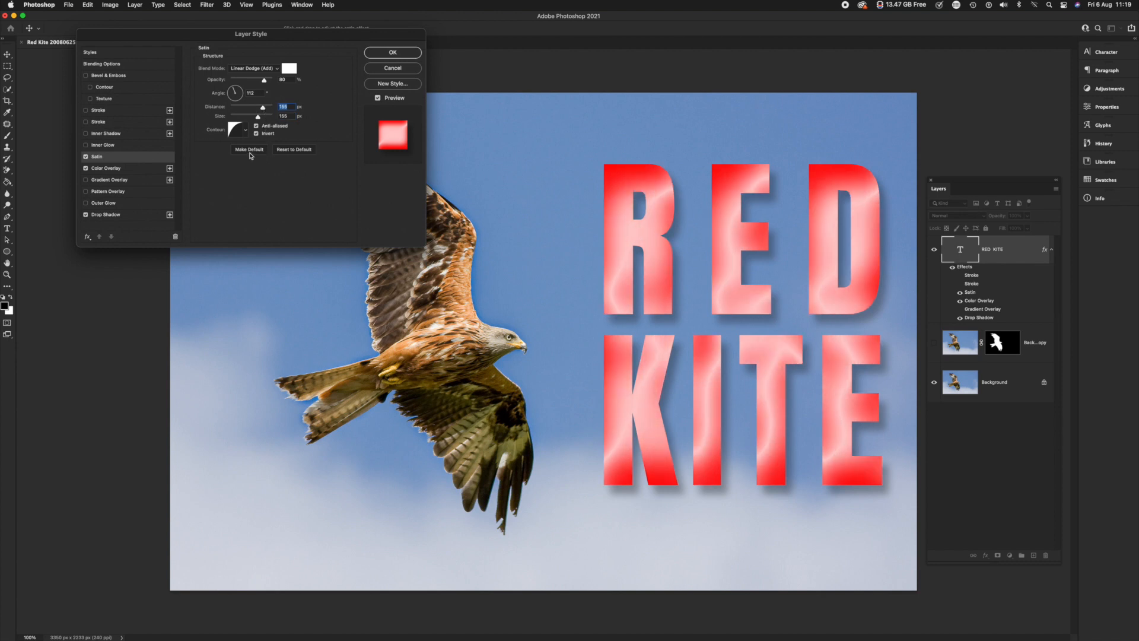
drag(258, 116, 266, 118)
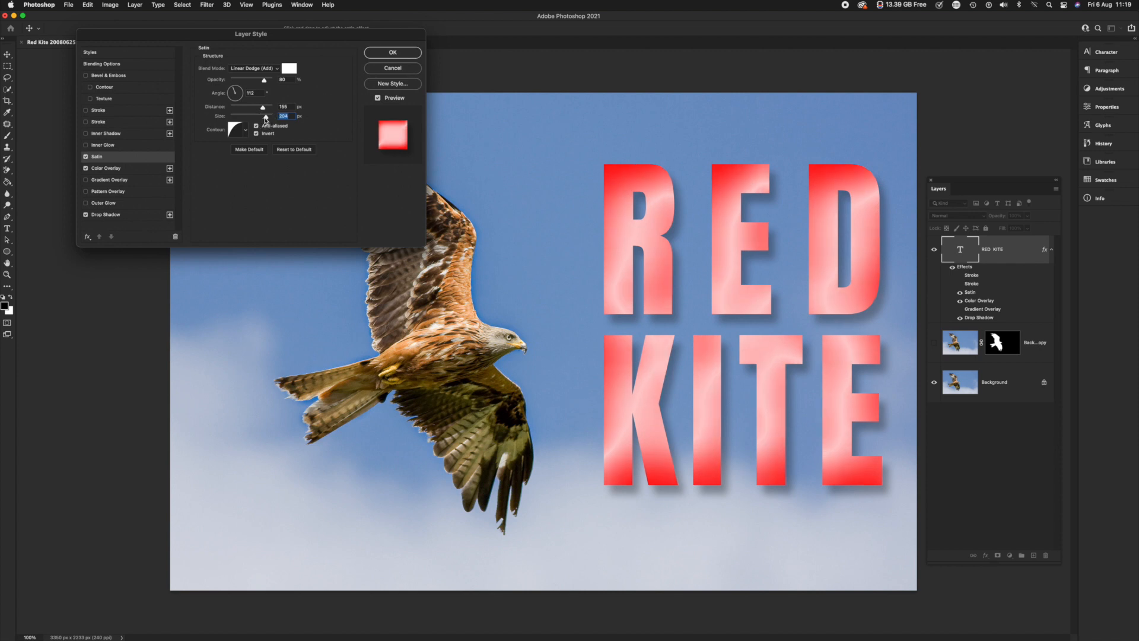
click(256, 108)
click(268, 108)
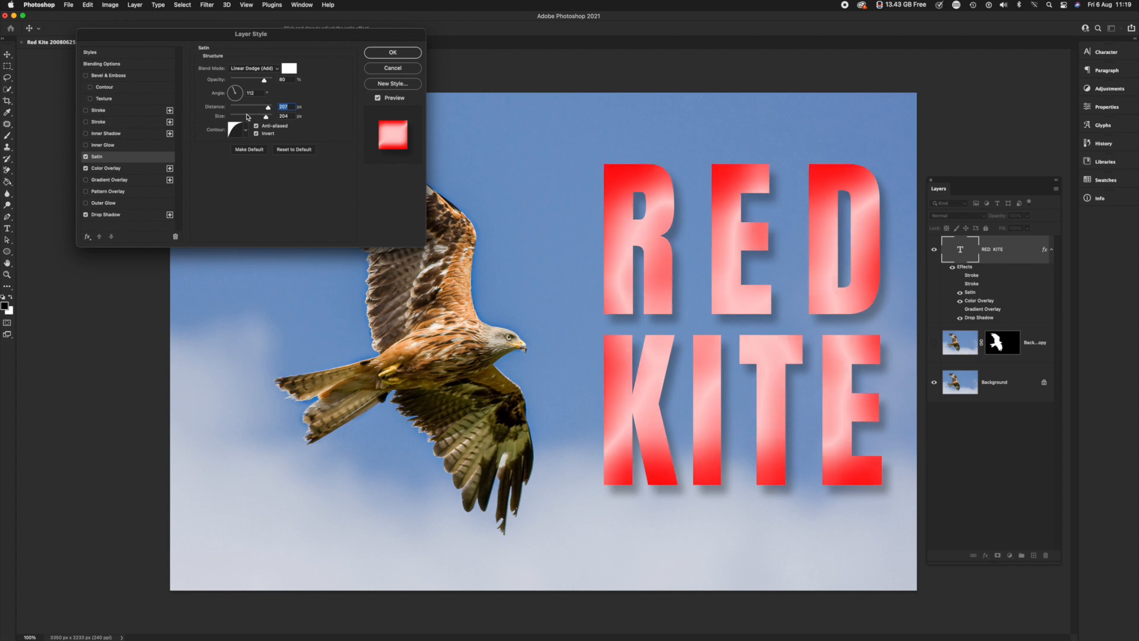
Try the Ring - Double contour on the satin with a distance of about 126 px, and view its curve in the Contour Editor
click(246, 131)
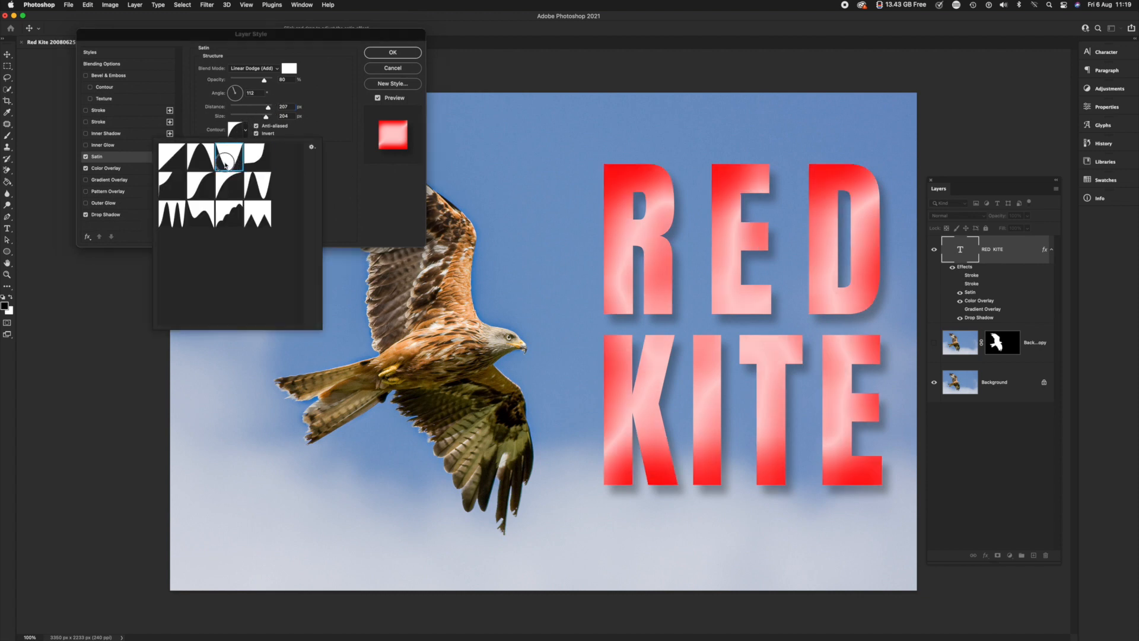
double_click(179, 215)
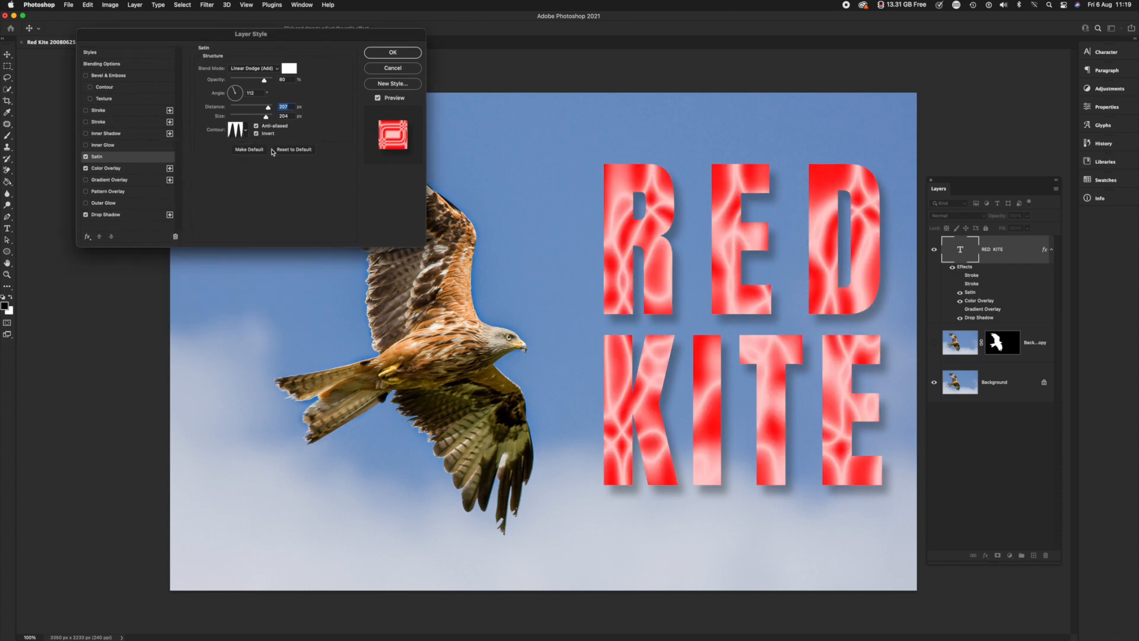
drag(264, 114, 248, 113)
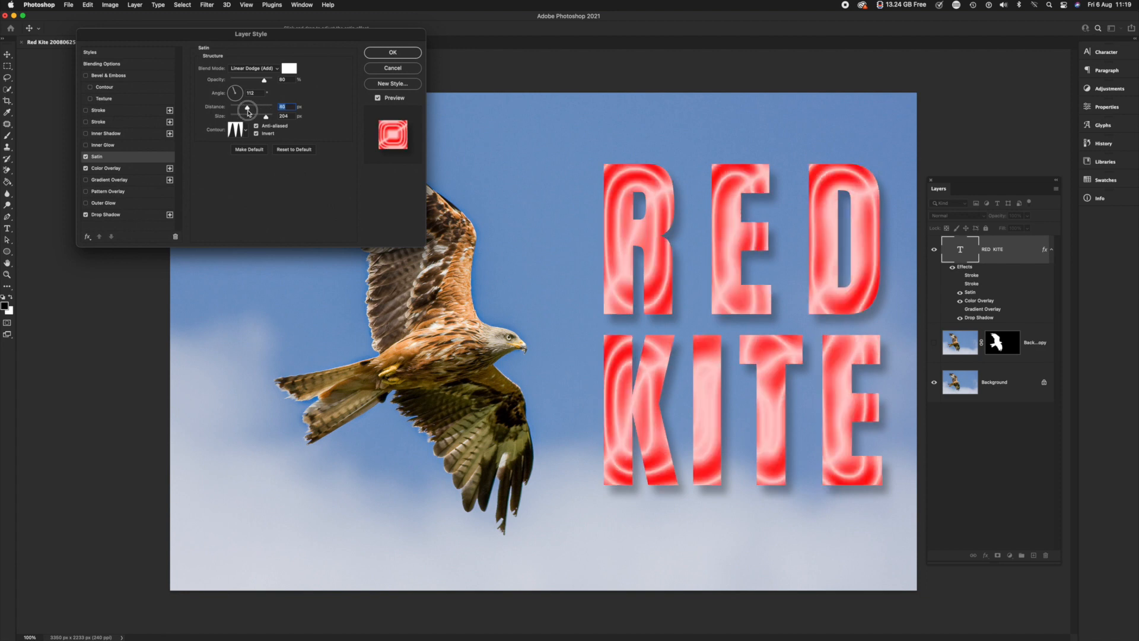
click(258, 108)
click(237, 130)
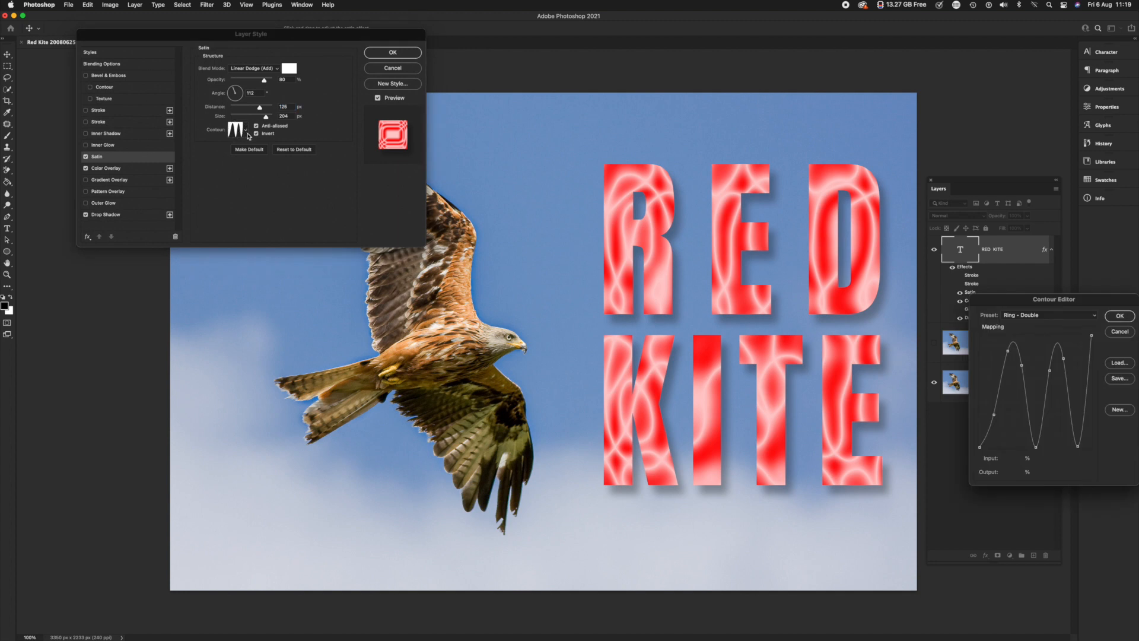
key(Return)
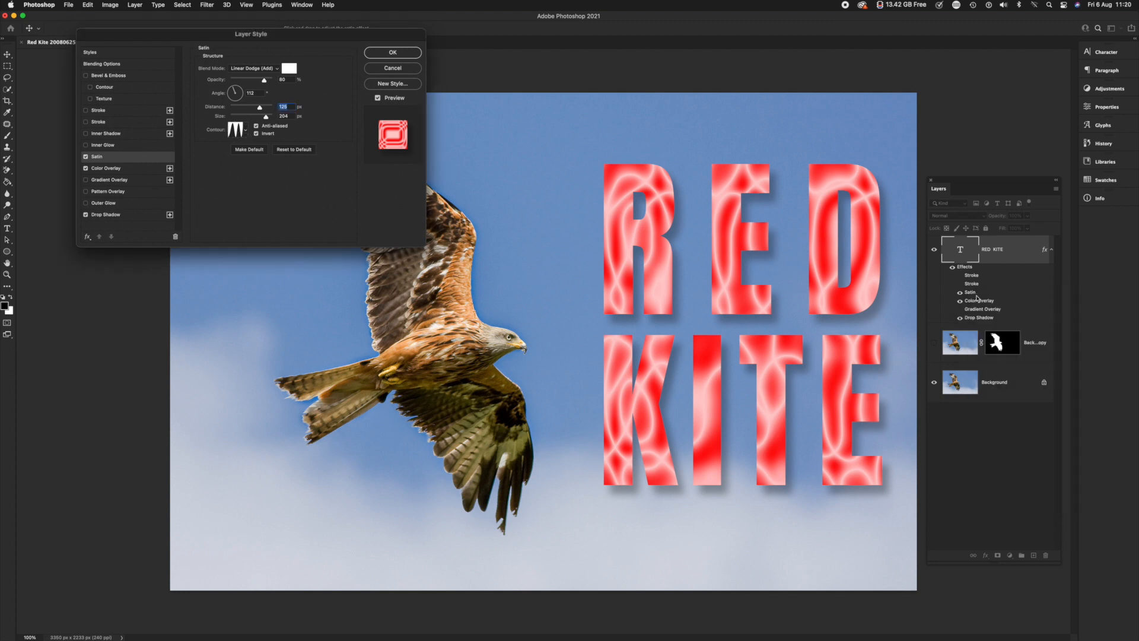
Change the satin contour back to the half-round curve and reduce the satin distance
click(245, 129)
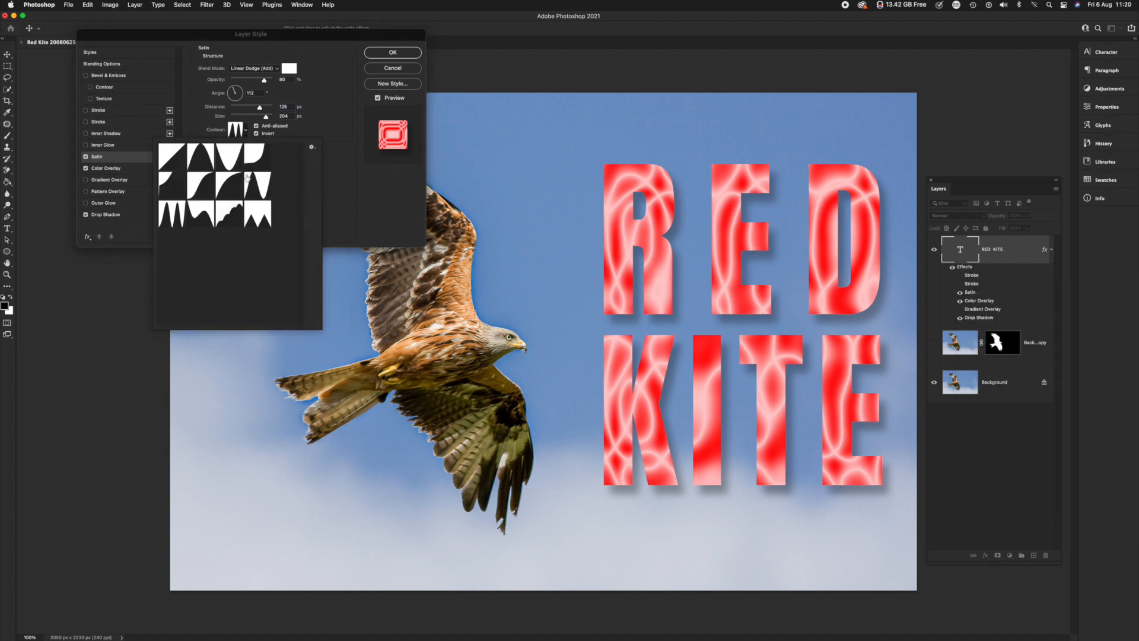
click(231, 187)
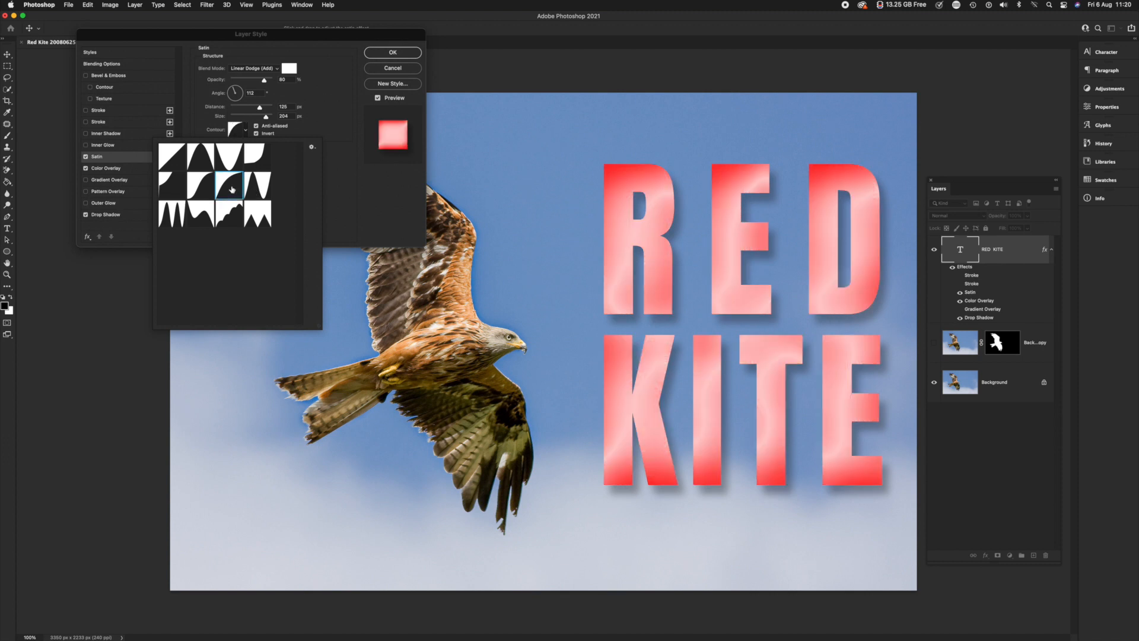
click(318, 126)
drag(259, 110, 250, 118)
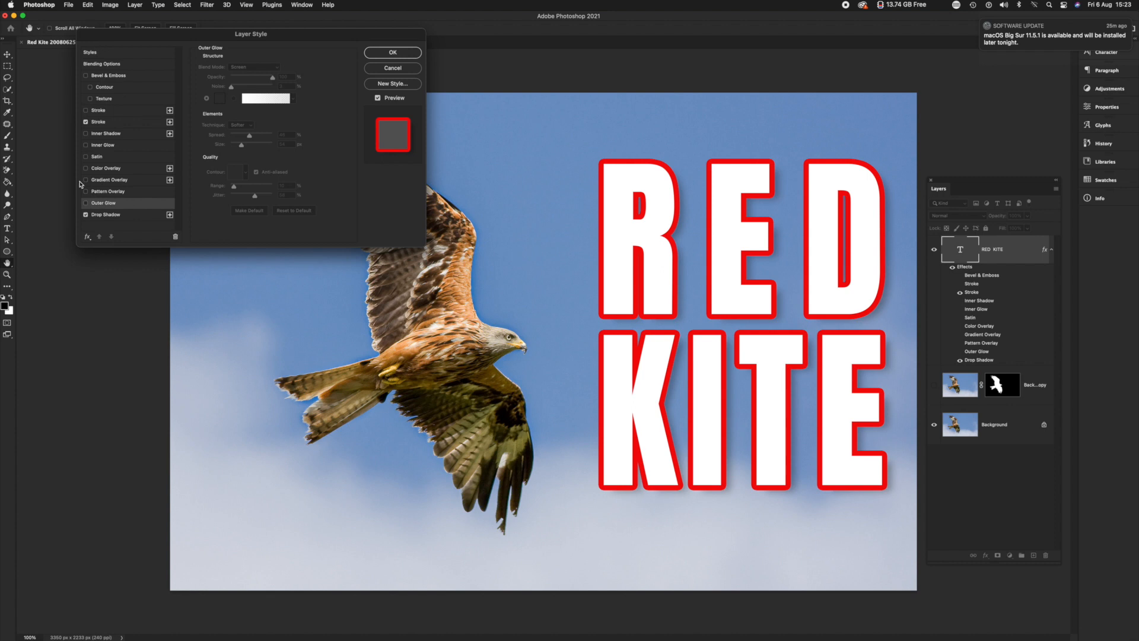
Enable Outer Glow and Pattern Overlay on the text and browse the available patterns, keeping the current one
click(86, 204)
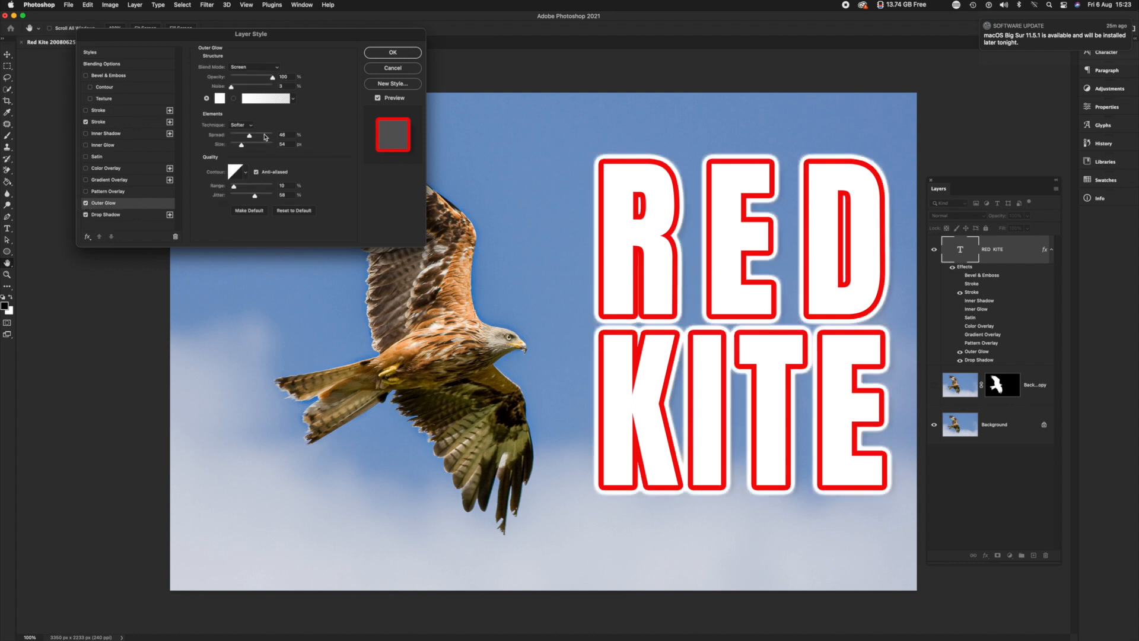
click(86, 191)
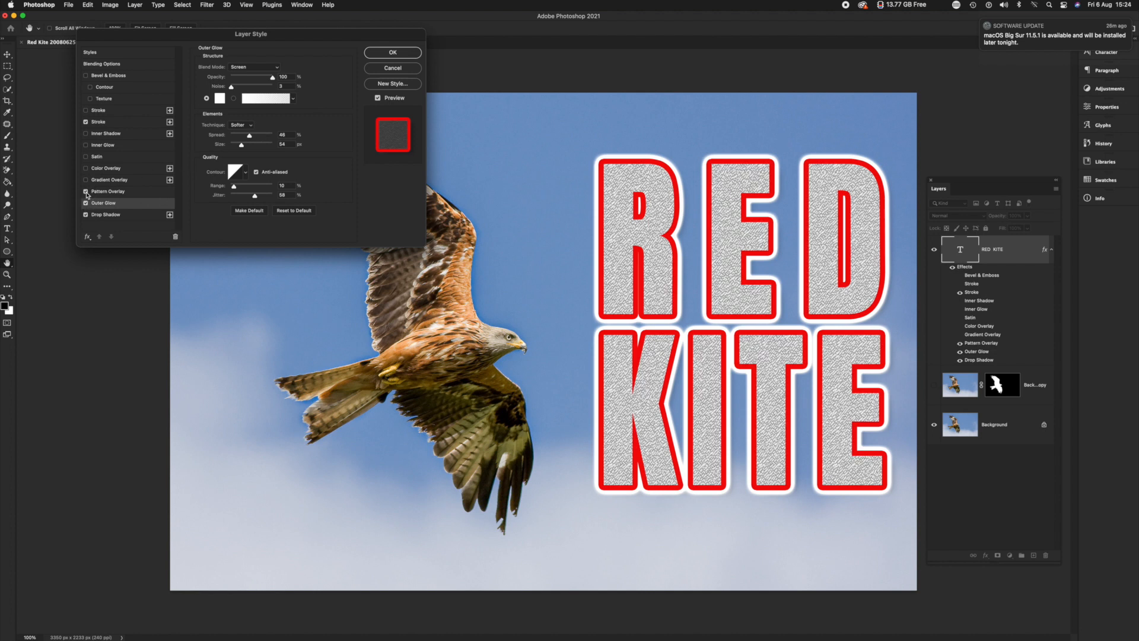
click(110, 192)
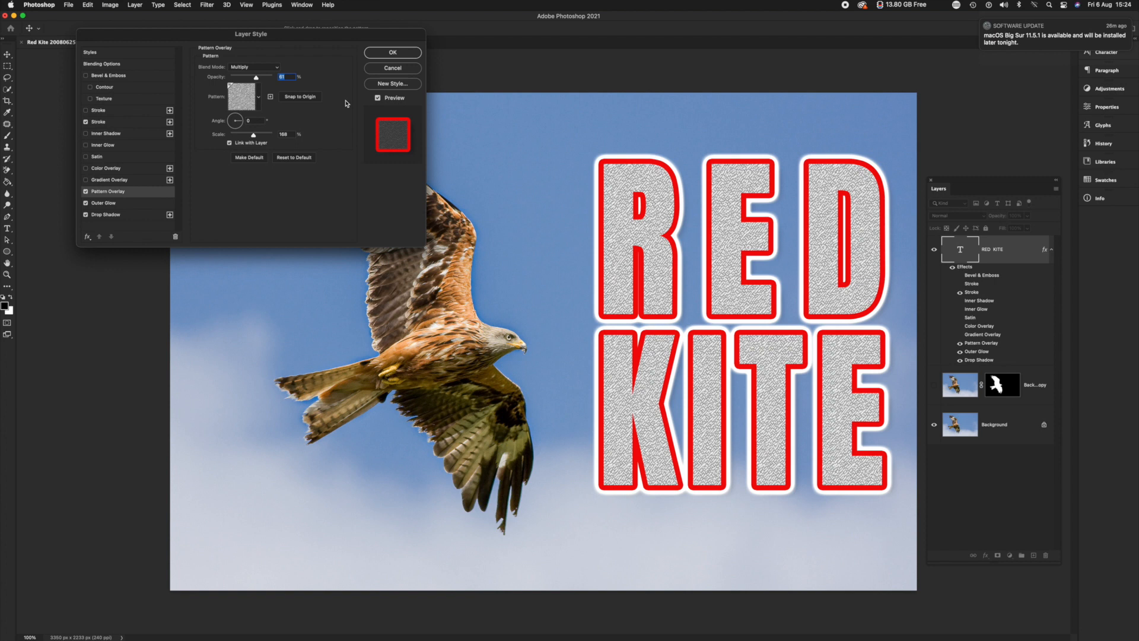
click(259, 99)
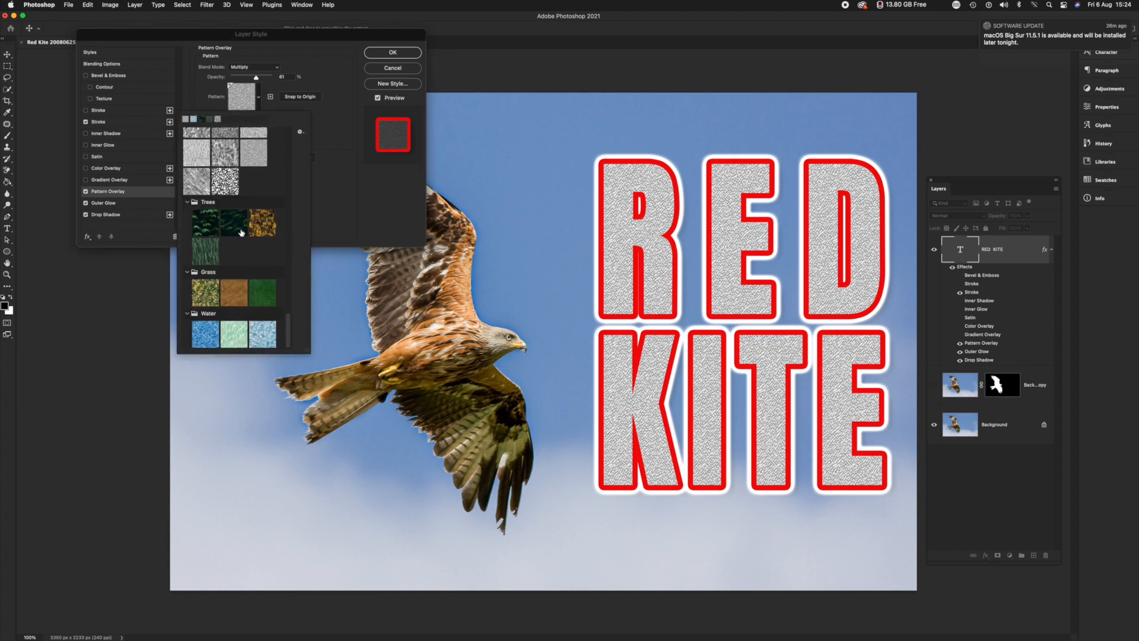
scroll(242, 235, up, 10)
scroll(242, 235, up, 5)
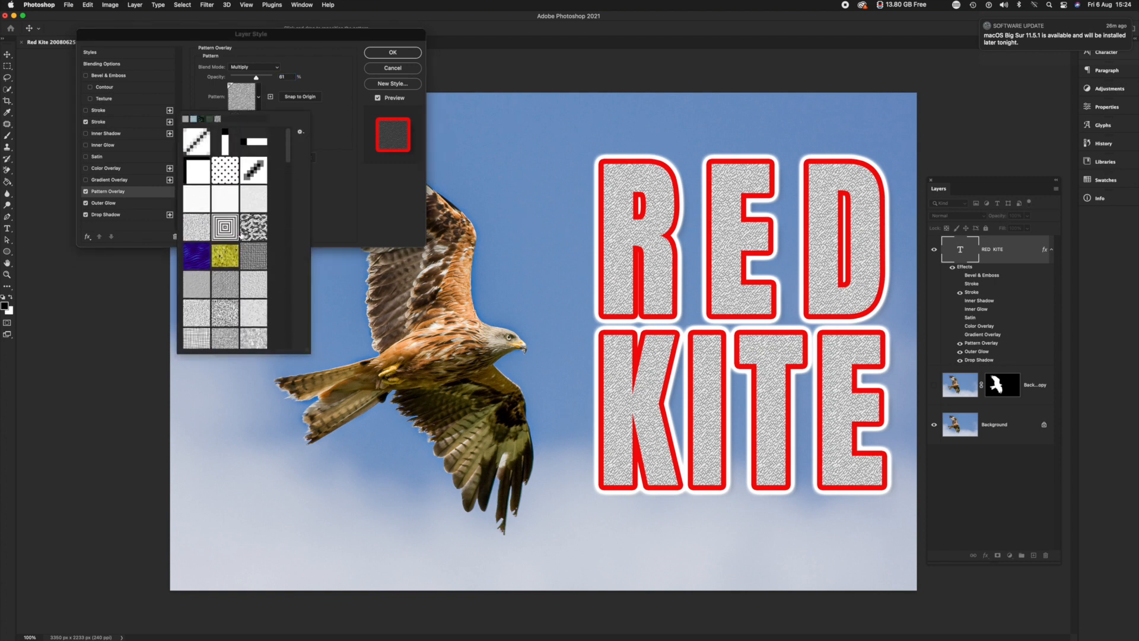
scroll(242, 235, down, 15)
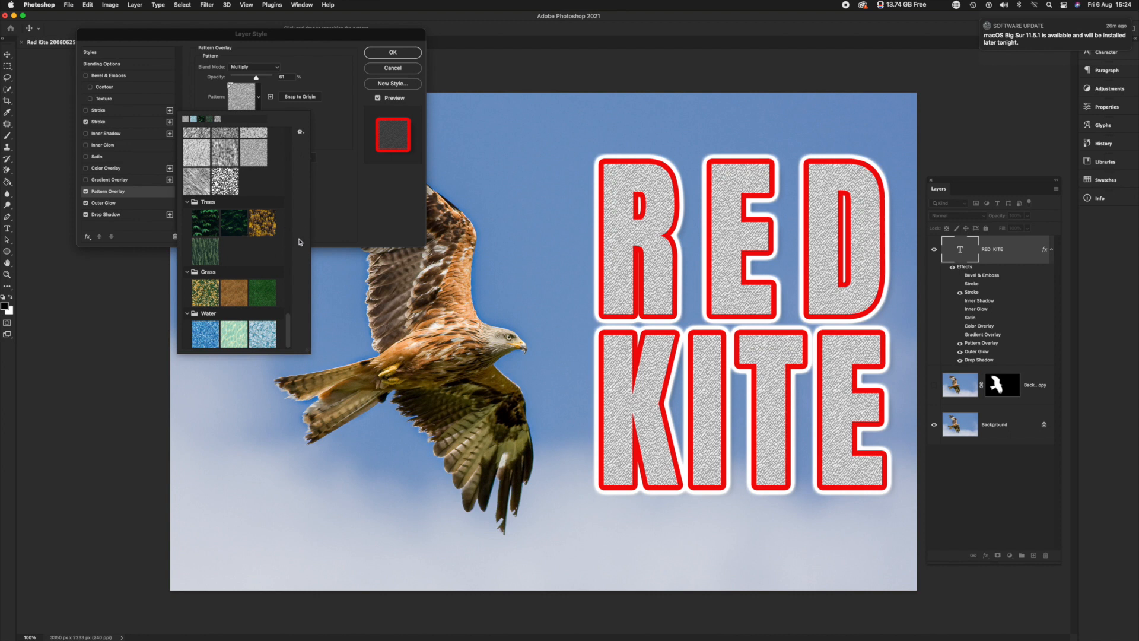
click(339, 202)
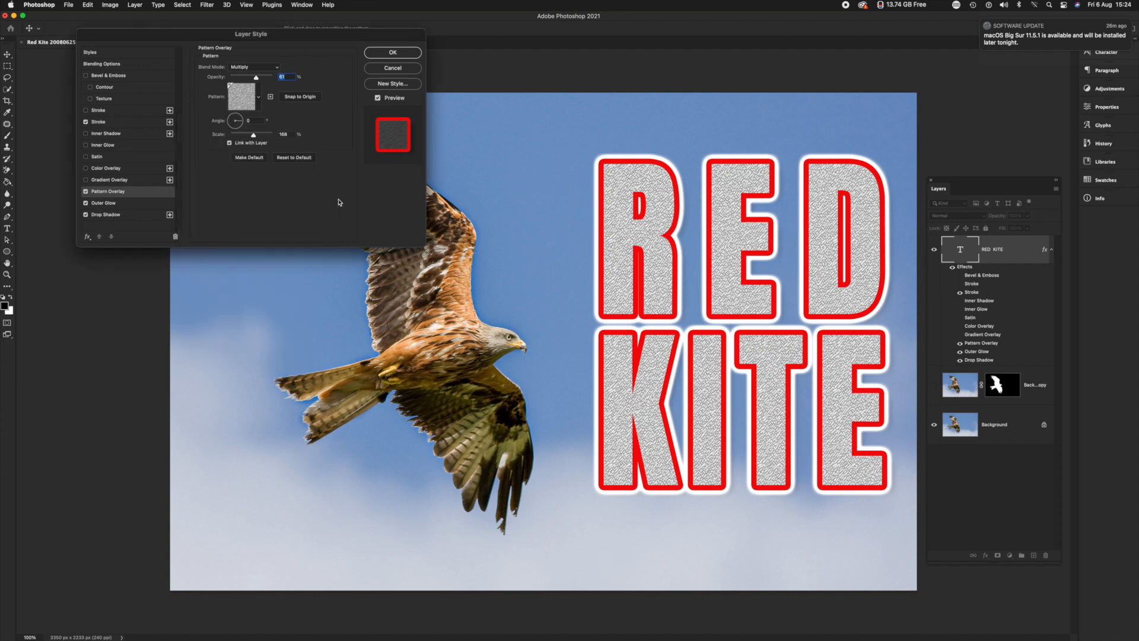
Toggle Gradient Overlay on and off, enable Inner Glow and turn off Pattern Overlay
click(85, 181)
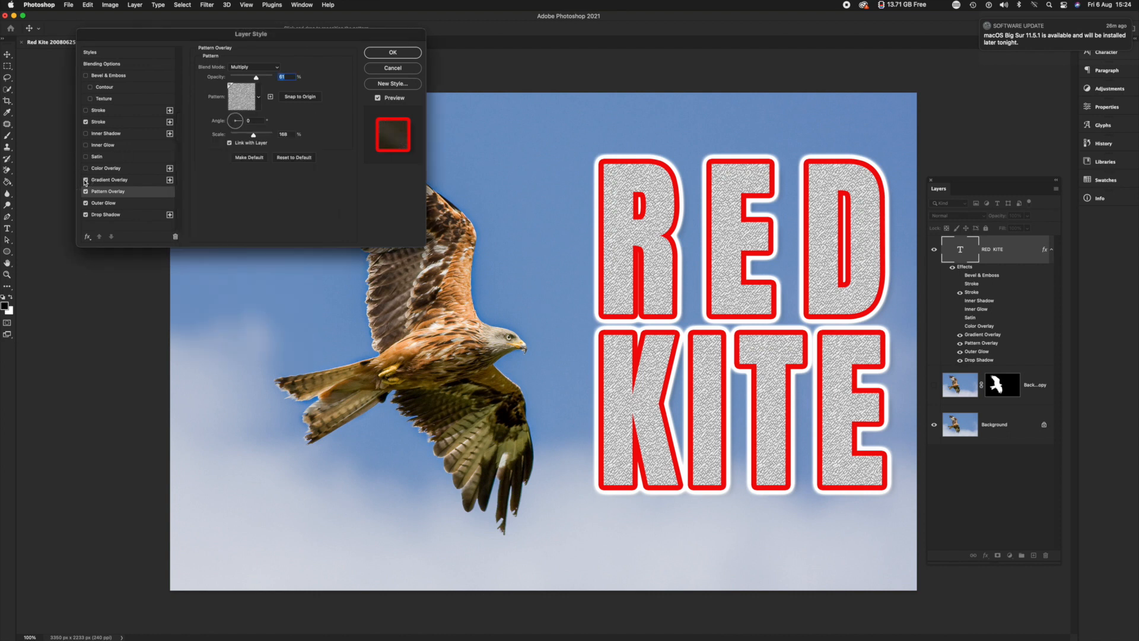
click(85, 179)
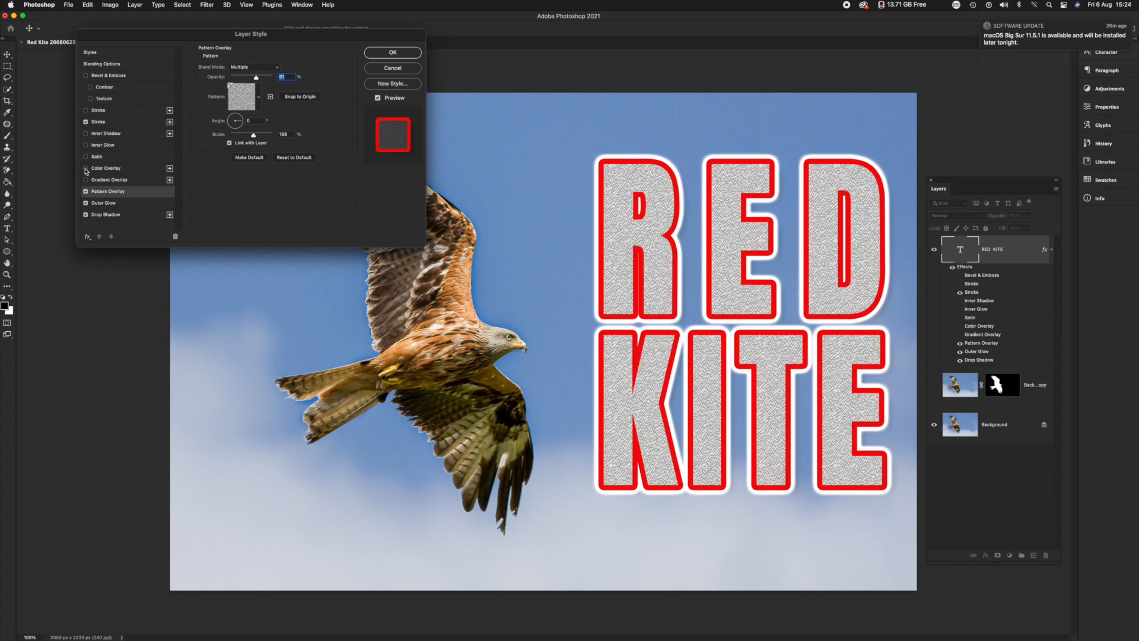
click(87, 146)
click(85, 191)
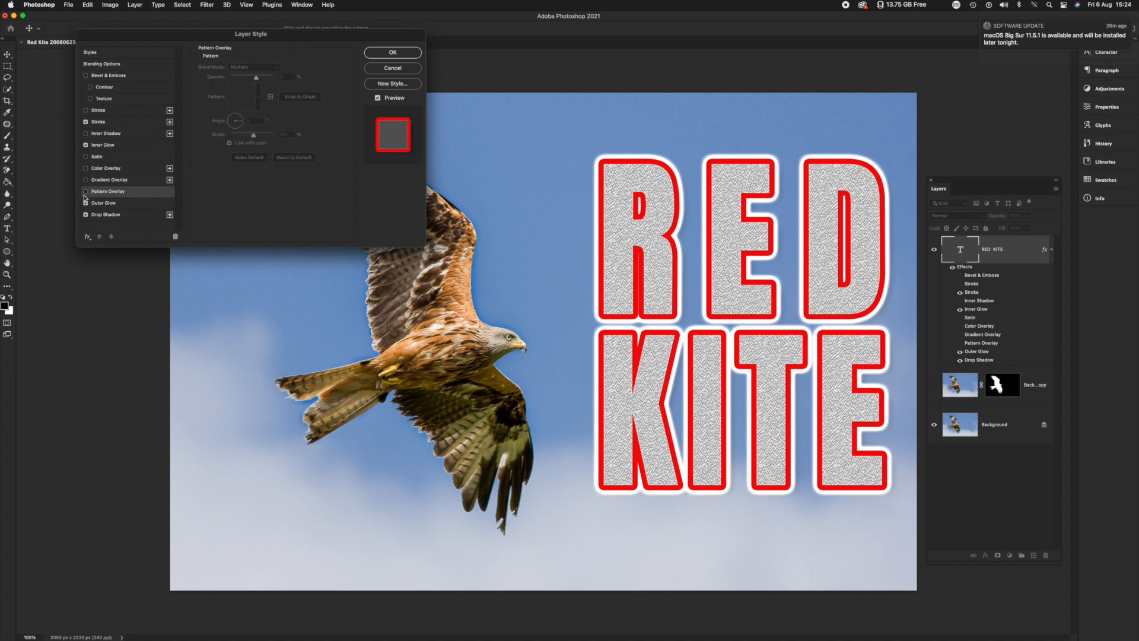
Turn on the red Color Overlay and try the Inner Glow at about 82% opacity with a size of about 51 px
click(112, 145)
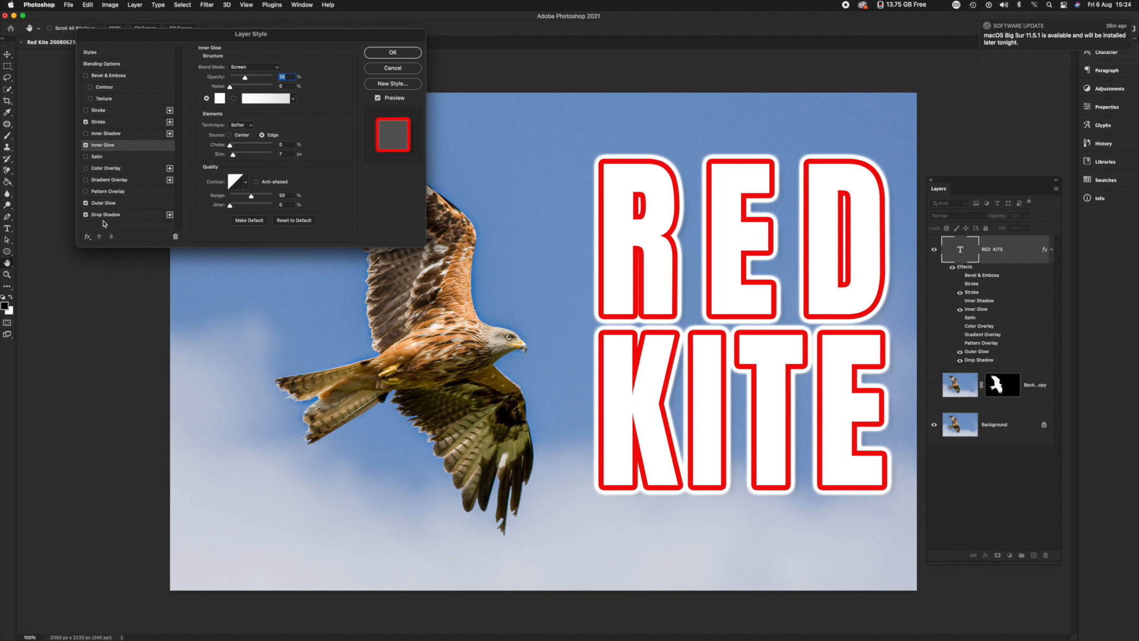
click(86, 169)
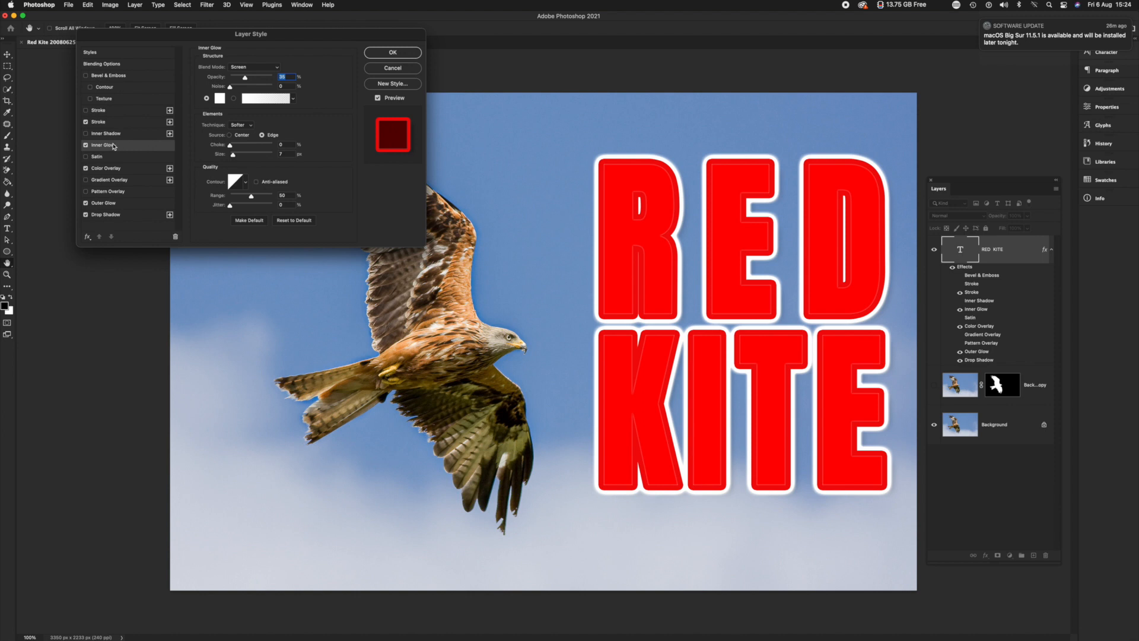
drag(271, 78, 266, 79)
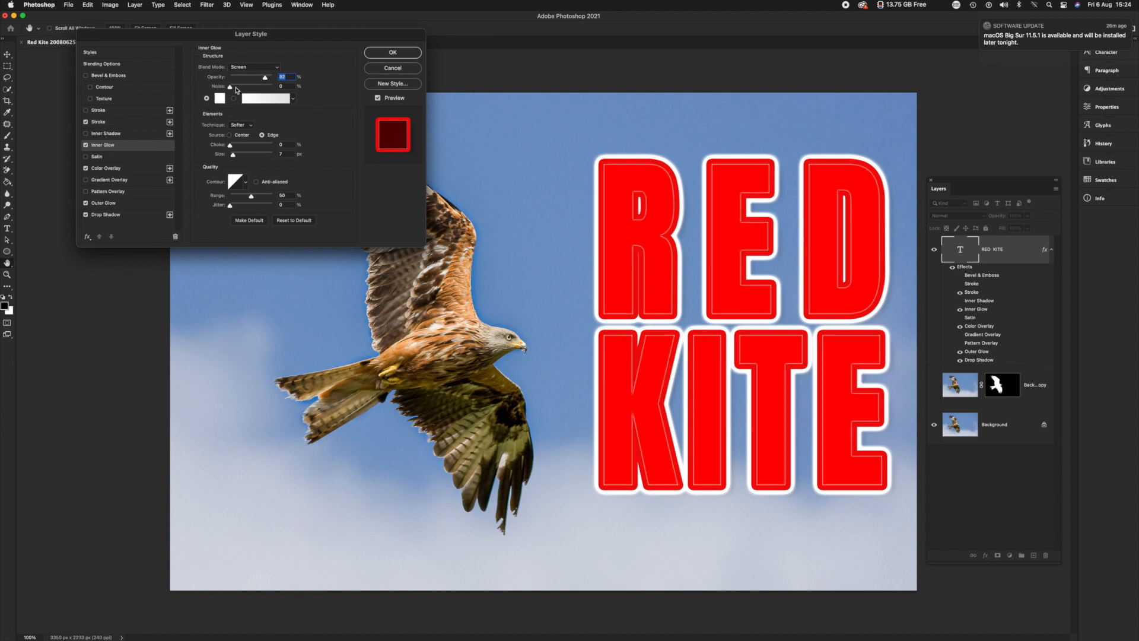
drag(232, 156, 242, 157)
Turn off Color Overlay and Inner Glow on the text and enable Inner Shadow instead
click(85, 168)
click(85, 145)
click(86, 134)
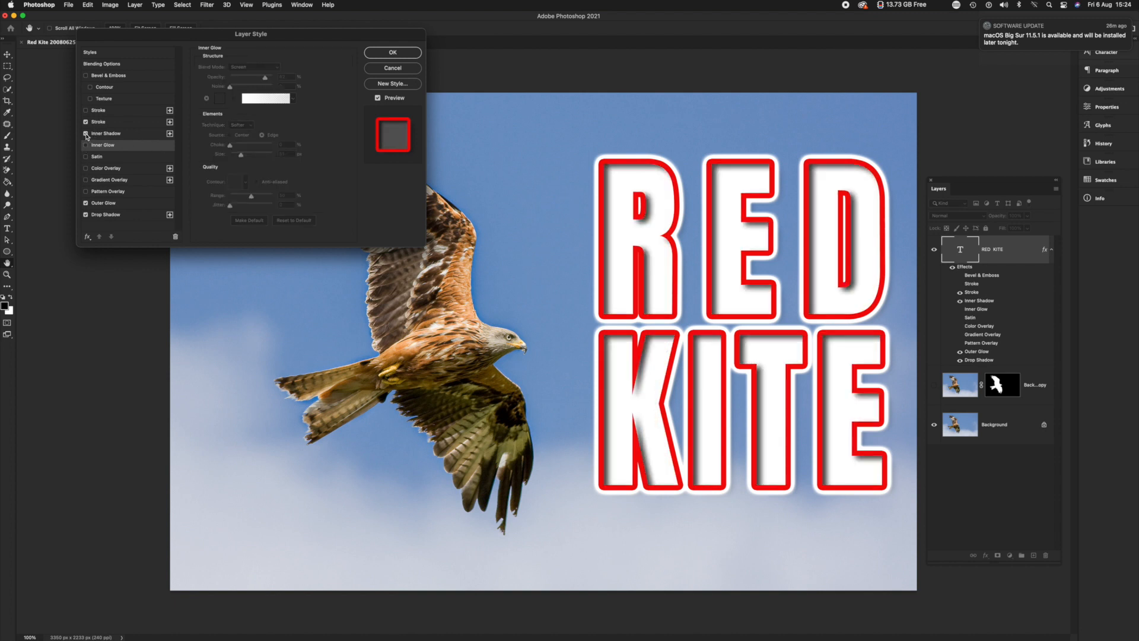
click(140, 145)
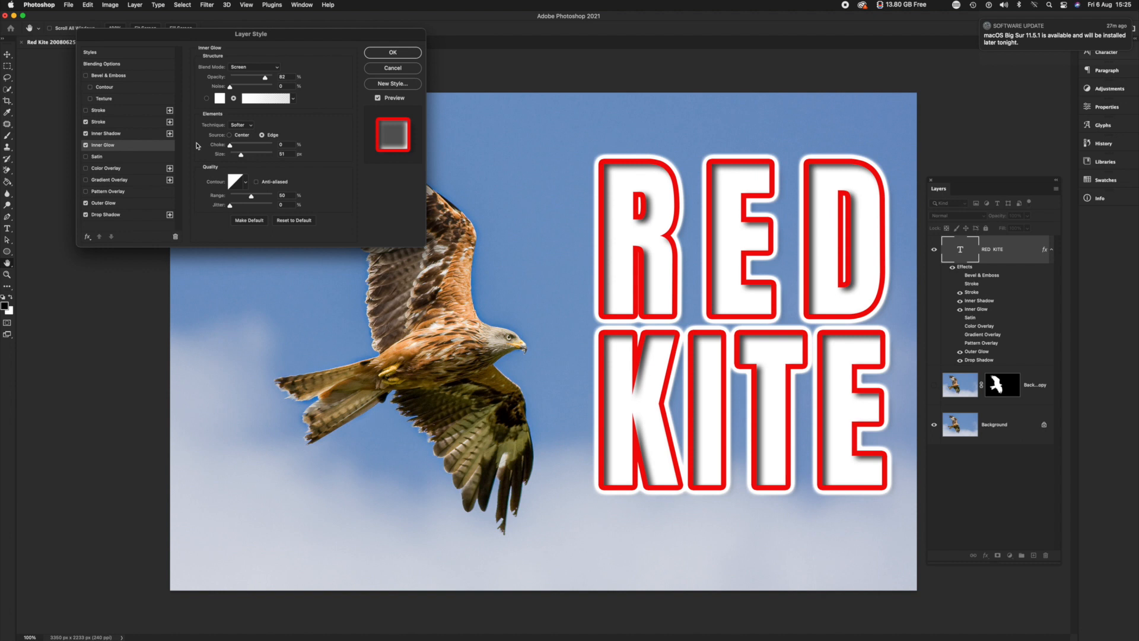
click(85, 145)
Try the Inner Shadow with a light angle of about 148°, a distance of about 15 px and a smaller size
click(129, 136)
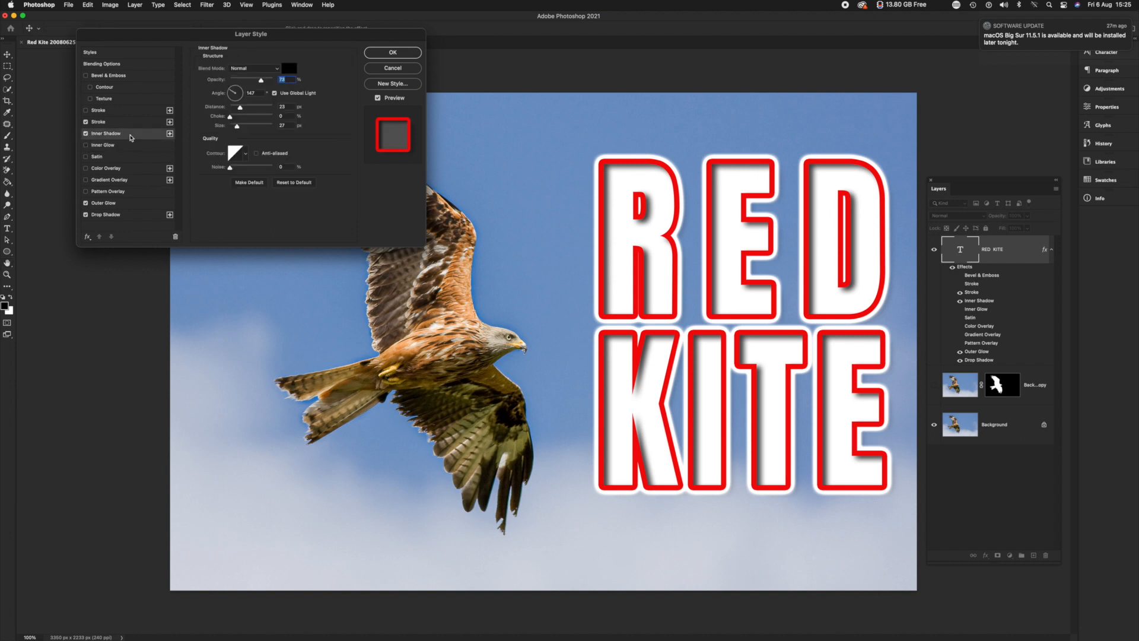
mouse_move(232, 94)
mouse_down()
mouse_move(240, 100)
mouse_move(220, 98)
mouse_up()
click(247, 108)
click(236, 108)
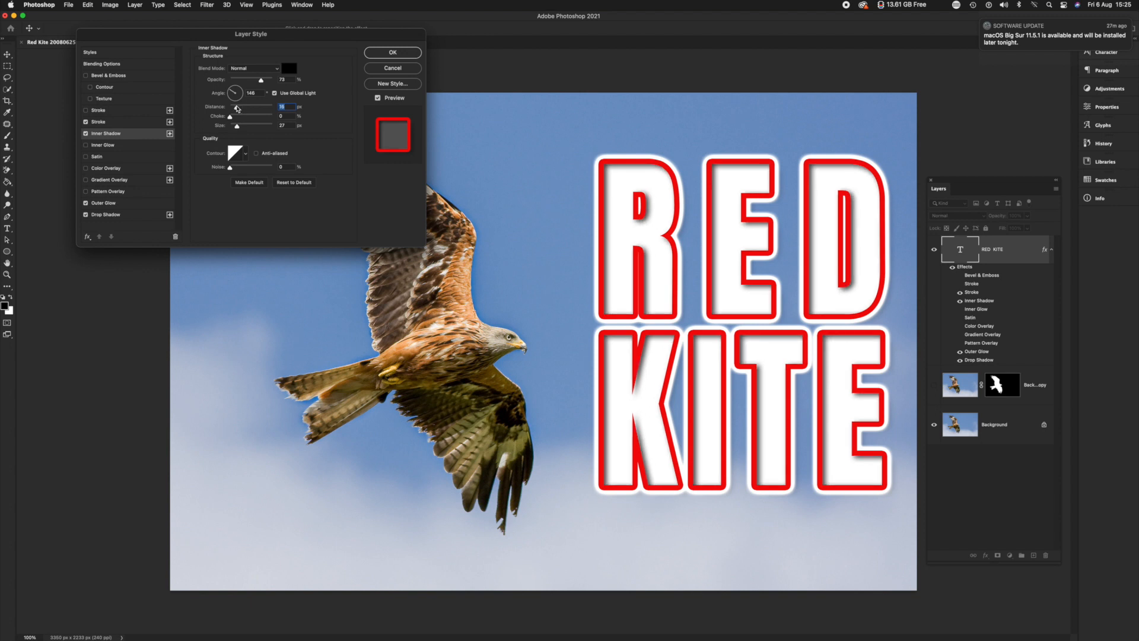
drag(244, 127, 235, 127)
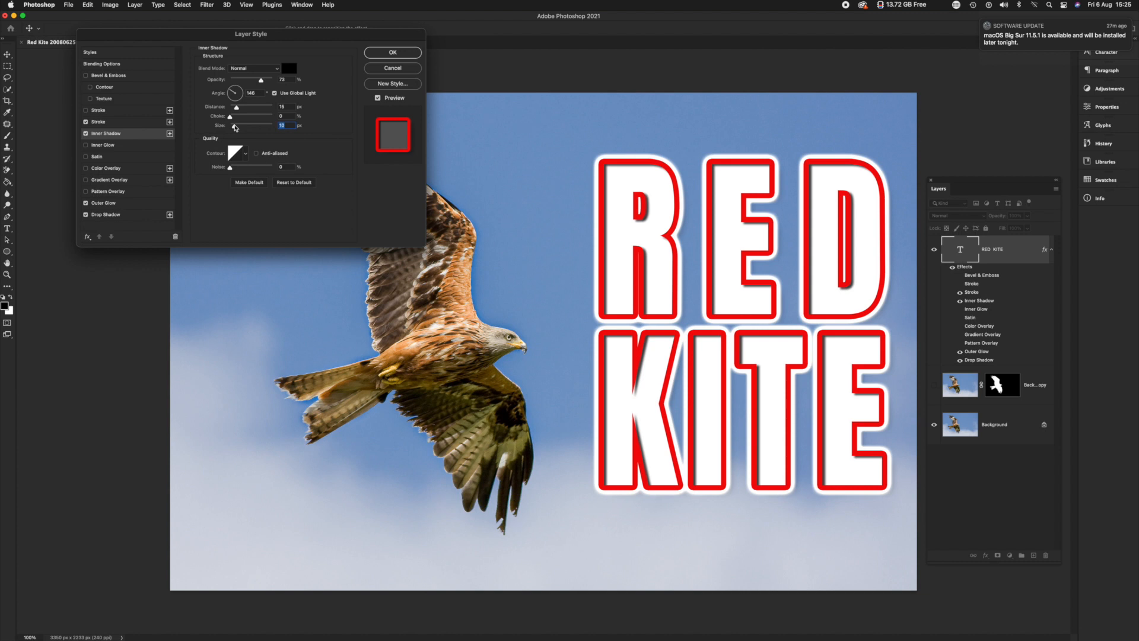
Enable Bevel & Emboss on the text and turn off the red Stroke, Outer Glow and Inner Shadow
click(86, 76)
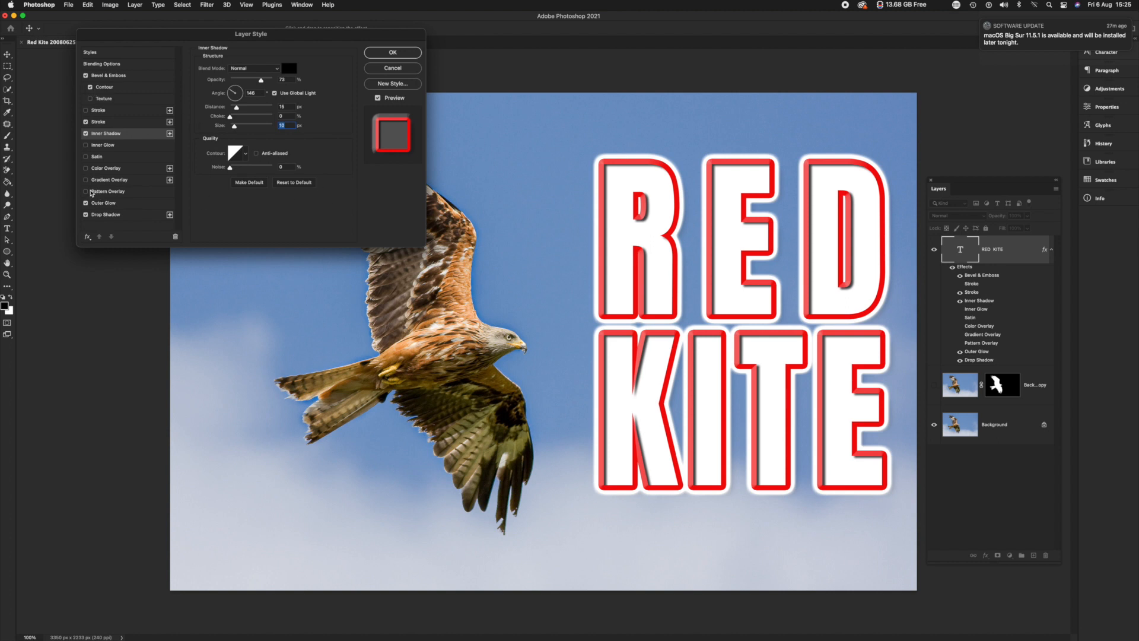
click(86, 122)
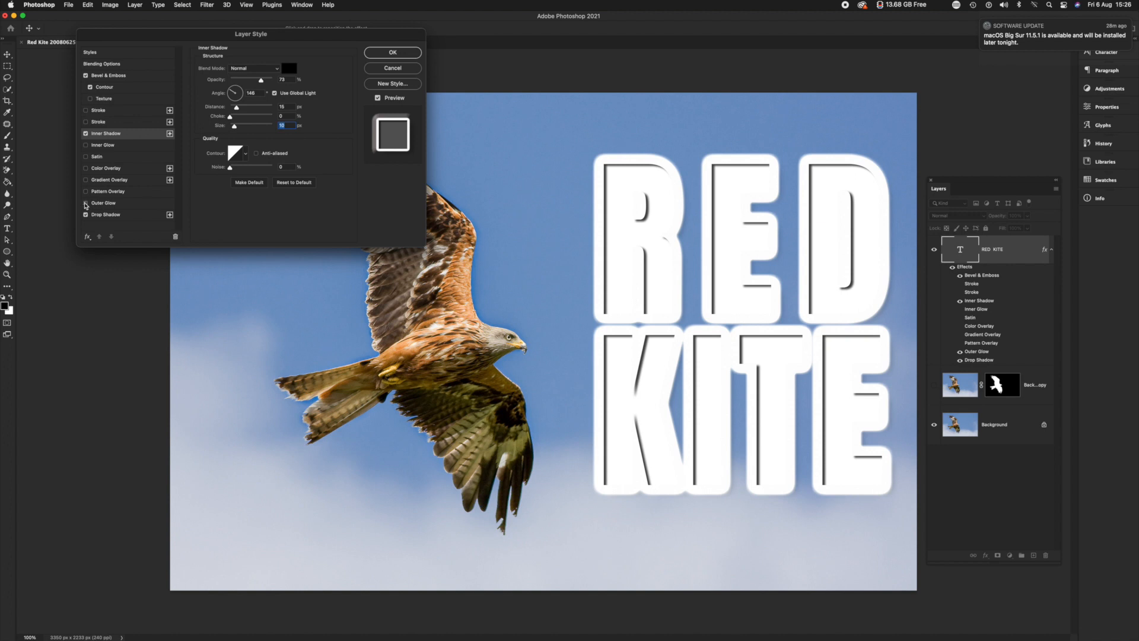
click(86, 204)
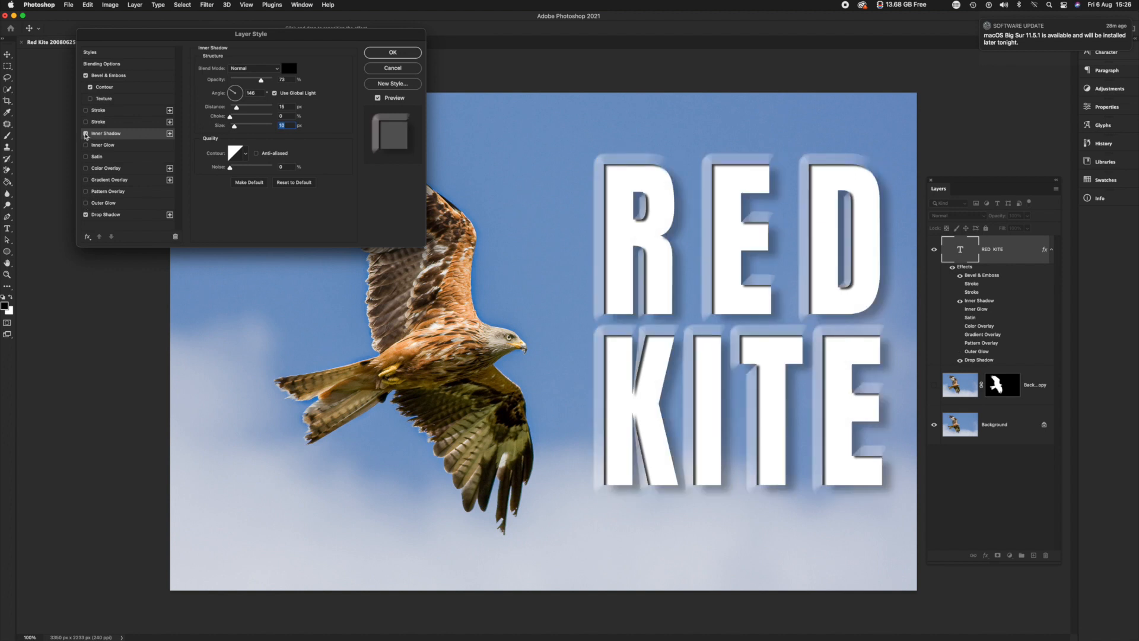
click(85, 134)
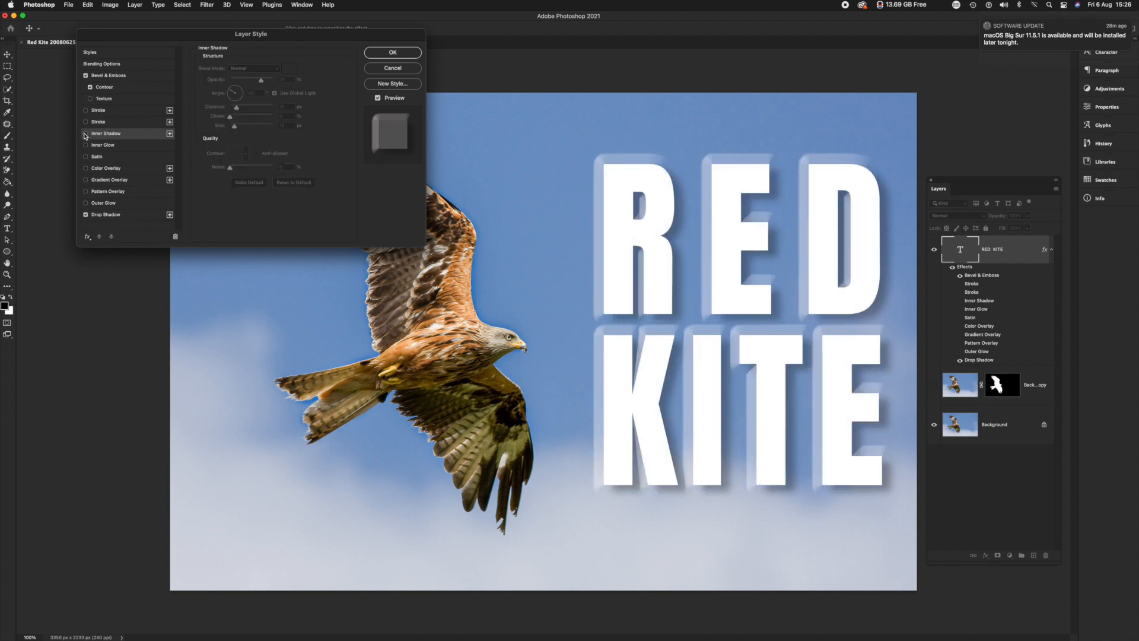
Reduce the size of the outer bevel on the text to about 32 px
click(120, 76)
drag(275, 90, 245, 108)
click(249, 106)
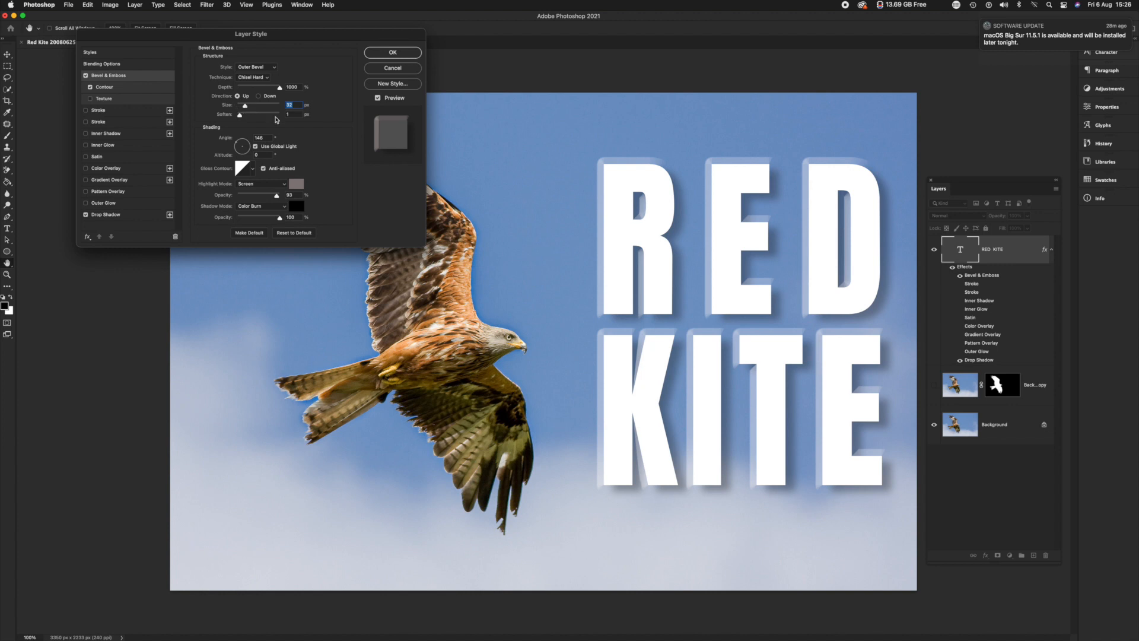
Turn the red outside Stroke back on, leaving the other stroke off, and increase its size to about 28 px
click(85, 122)
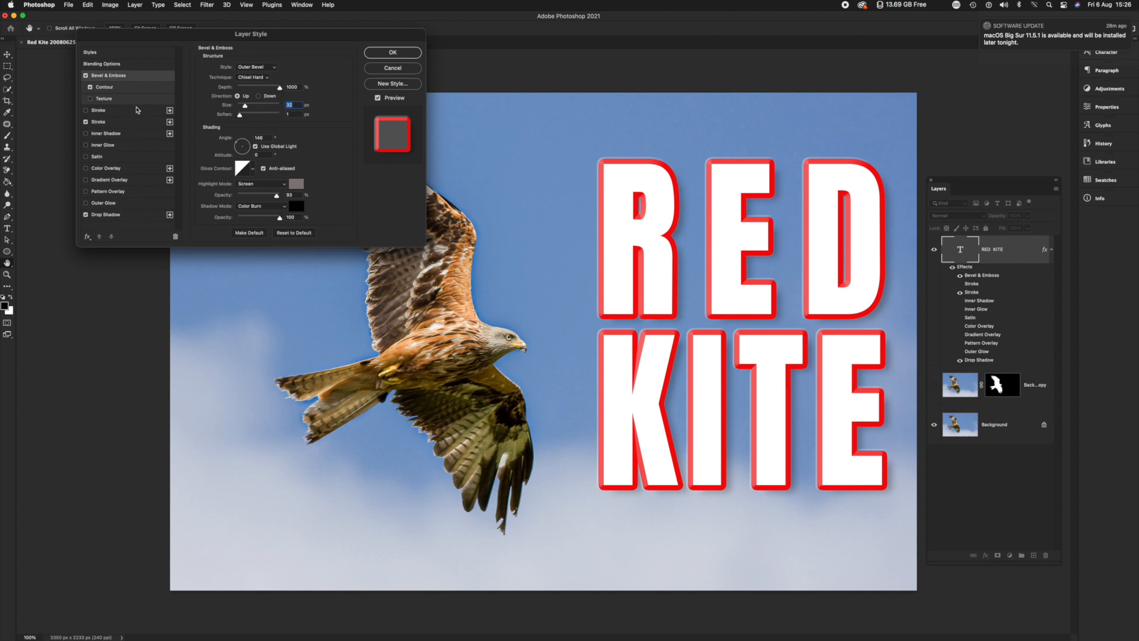
click(138, 110)
click(86, 111)
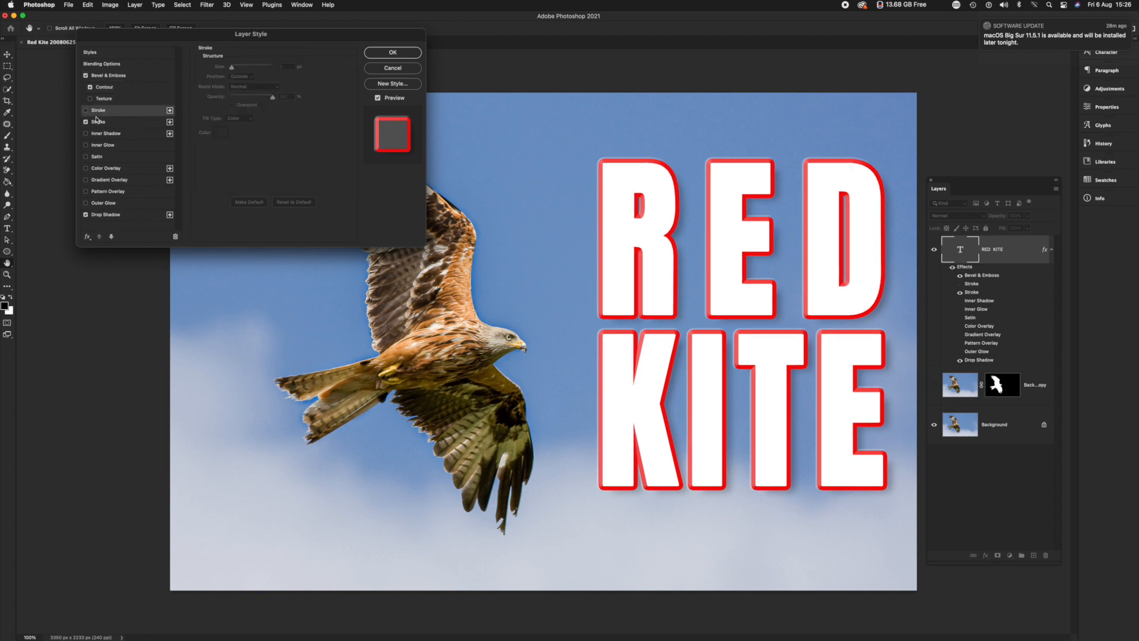
click(118, 124)
drag(236, 70, 237, 69)
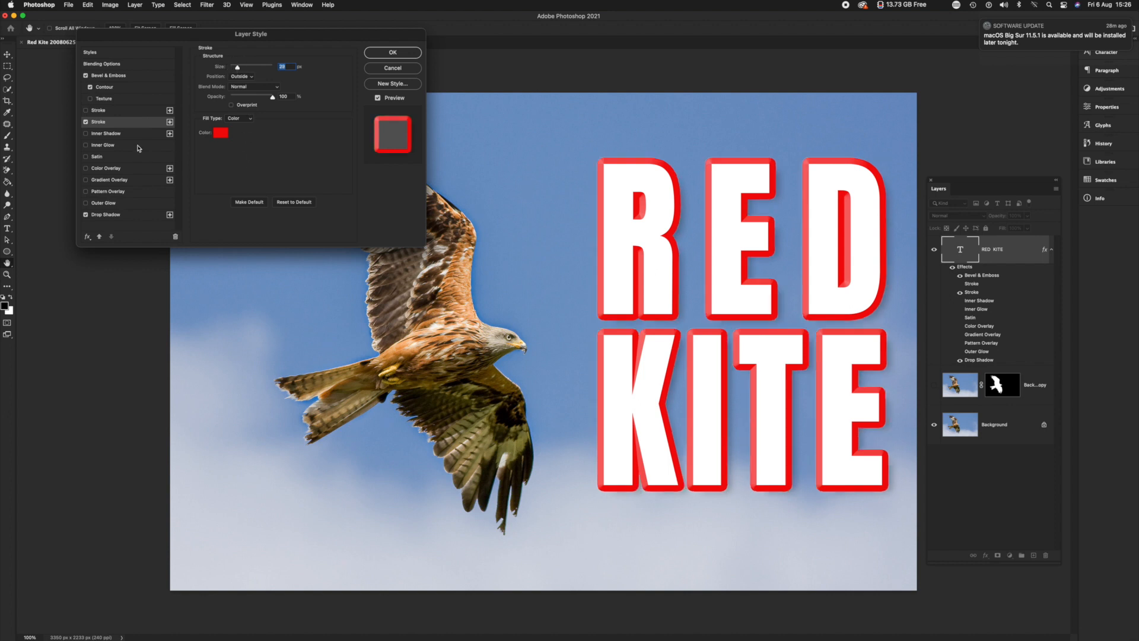
Set the bevel lighting to an angle of about 113° and altitude of 32°, and lower the shadow opacity to about 77%
click(116, 77)
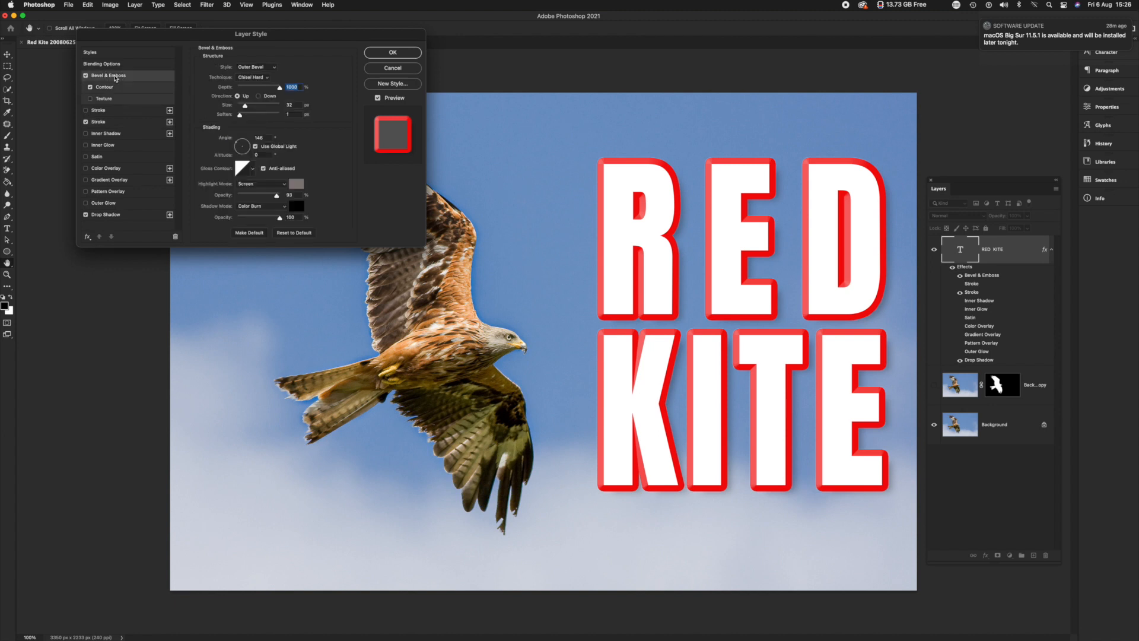
drag(238, 149, 242, 144)
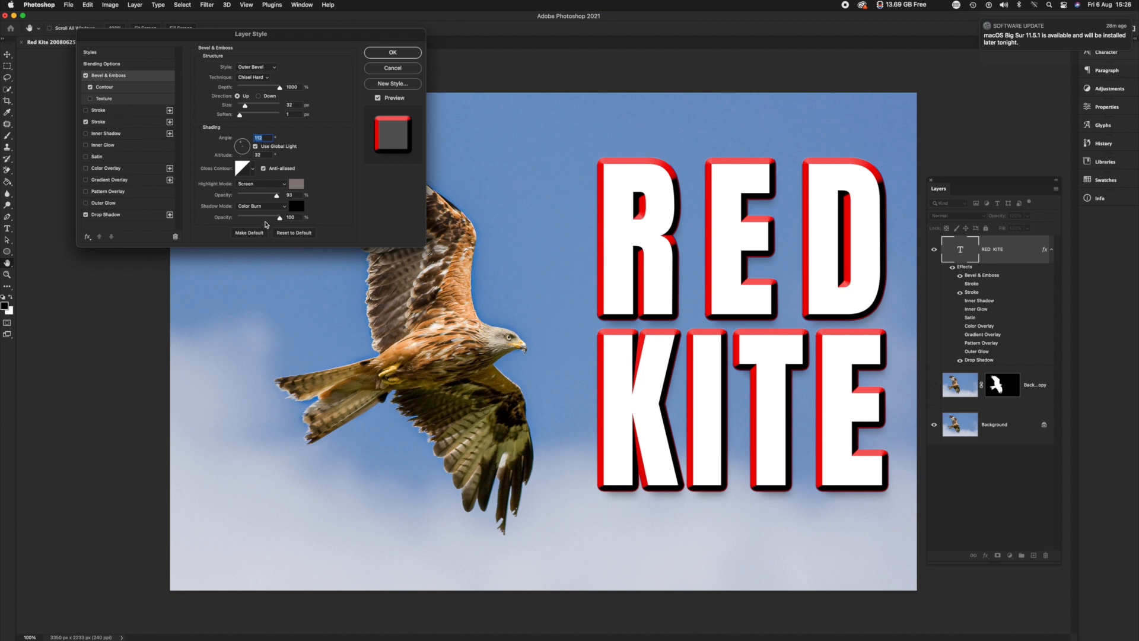
click(266, 218)
drag(267, 219, 270, 219)
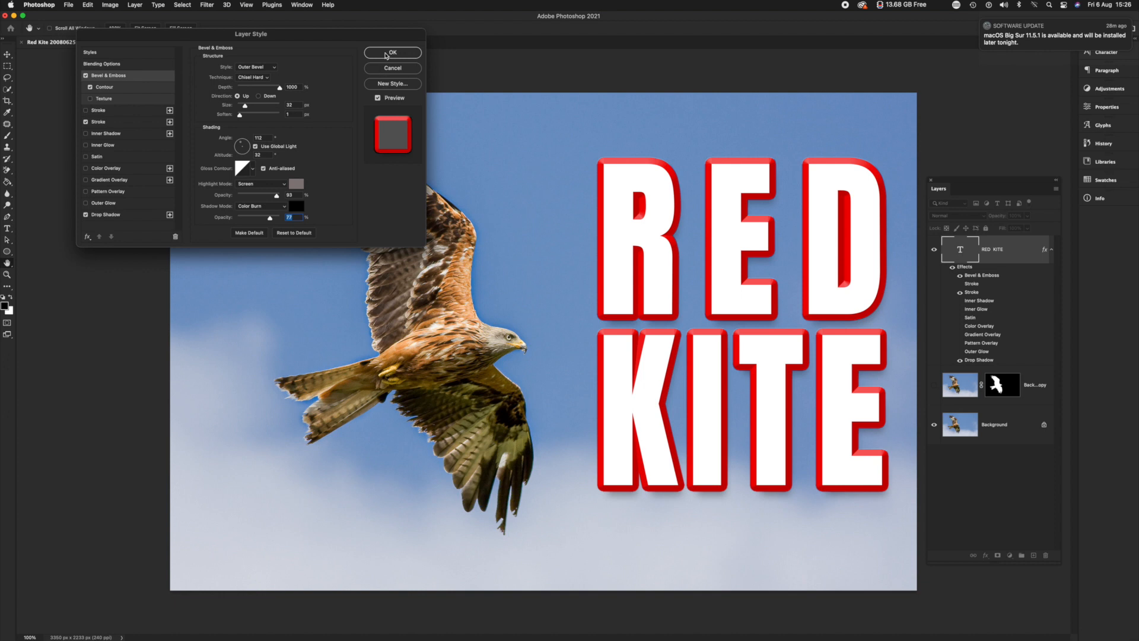